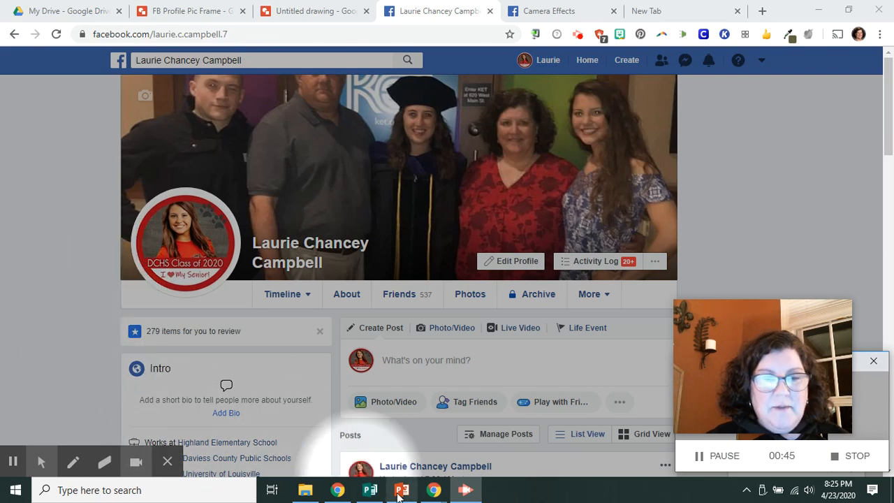
Step: Switch to the FB PPF publication in Publisher and display its blank page 2
mouse_move(368, 497)
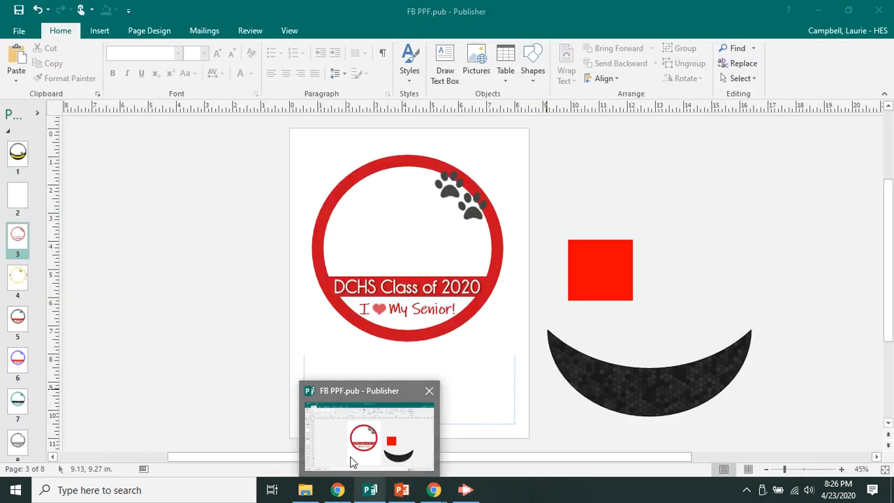
left_click(351, 459)
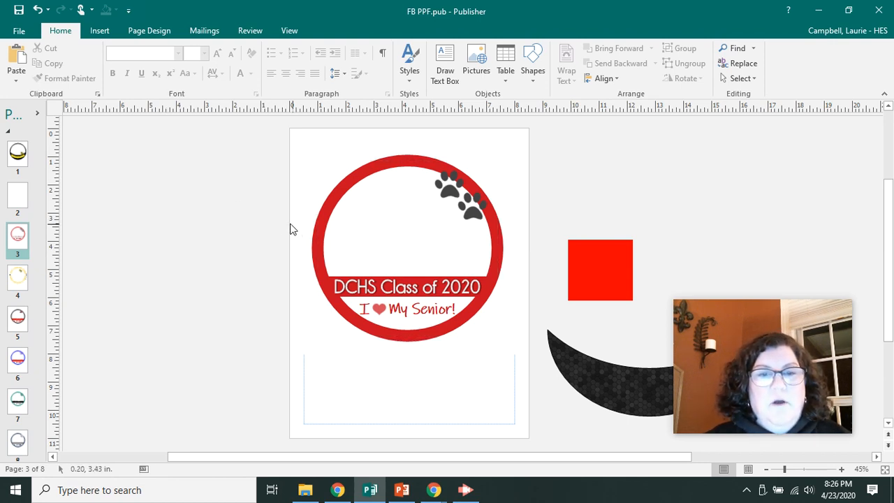
left_click(22, 169)
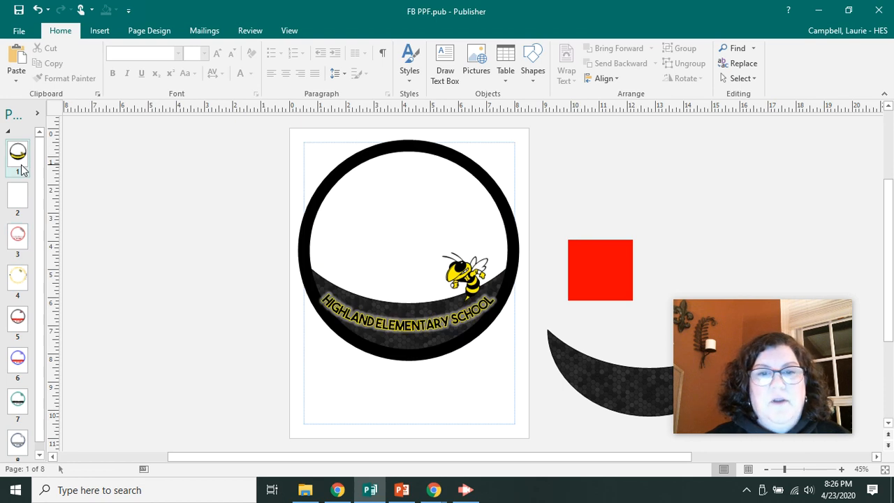
left_click(19, 199)
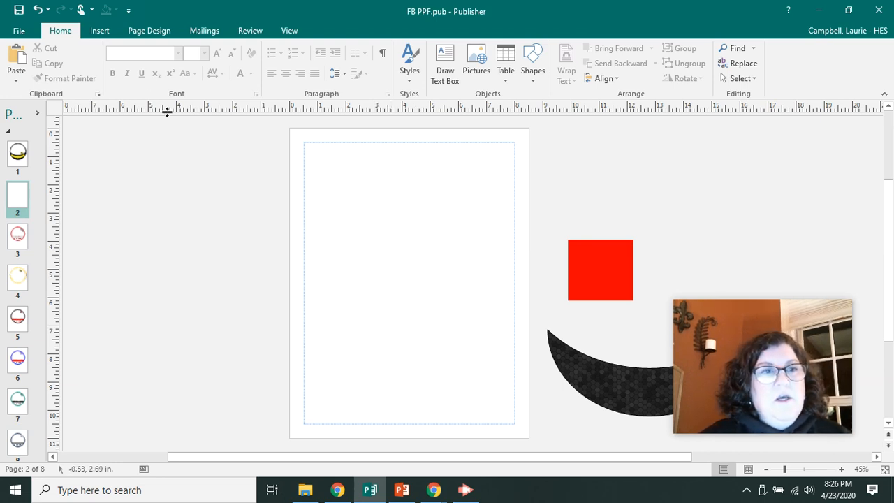
Step: Draw a circle about 6 inches in diameter on the upper part of blank page 2
left_click(101, 35)
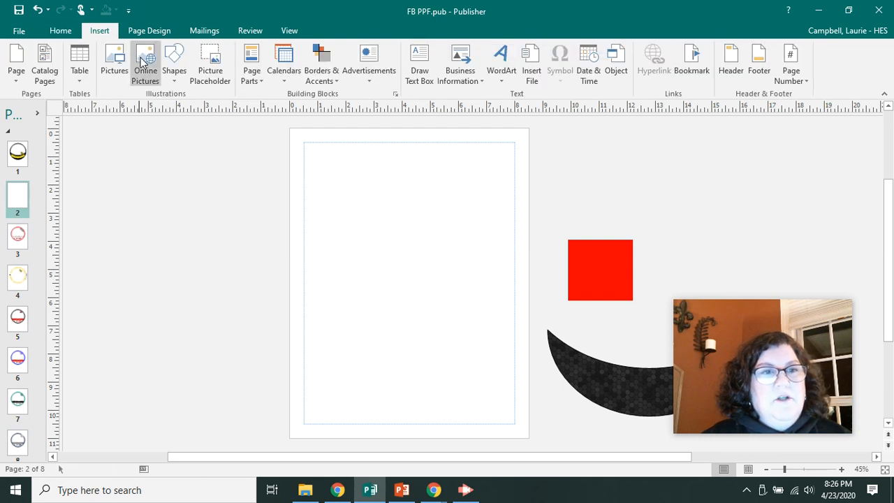
left_click(176, 81)
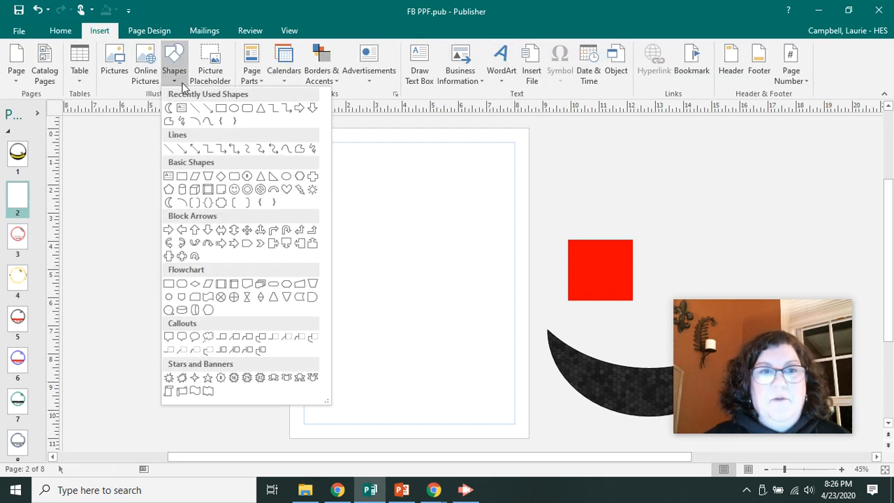
left_click(234, 110)
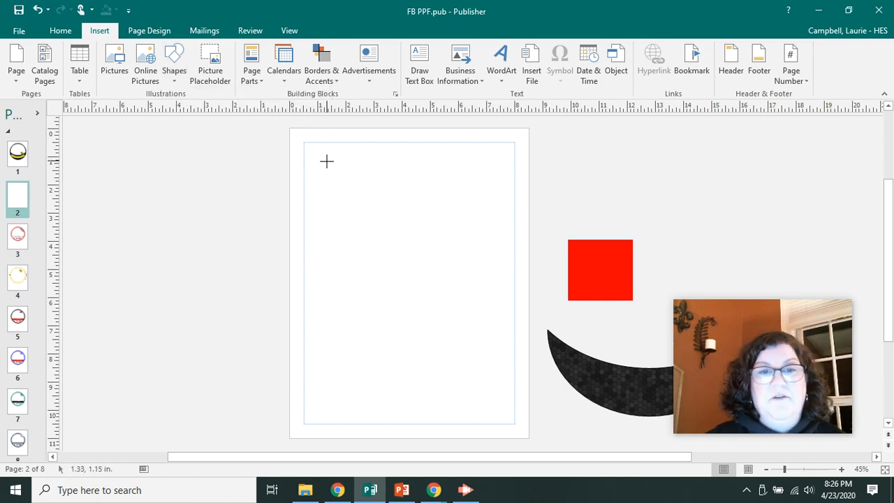
mouse_move(326, 169)
left_mouse_down()
mouse_move(411, 213)
mouse_move(470, 263)
mouse_move(494, 300)
left_mouse_up()
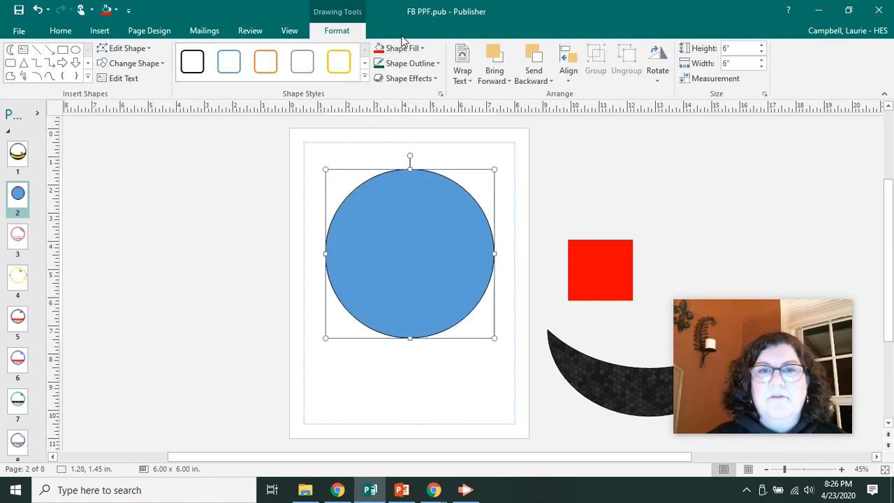
Step: Fill the circle with white and set its outline width to 30 pt
left_click(423, 50)
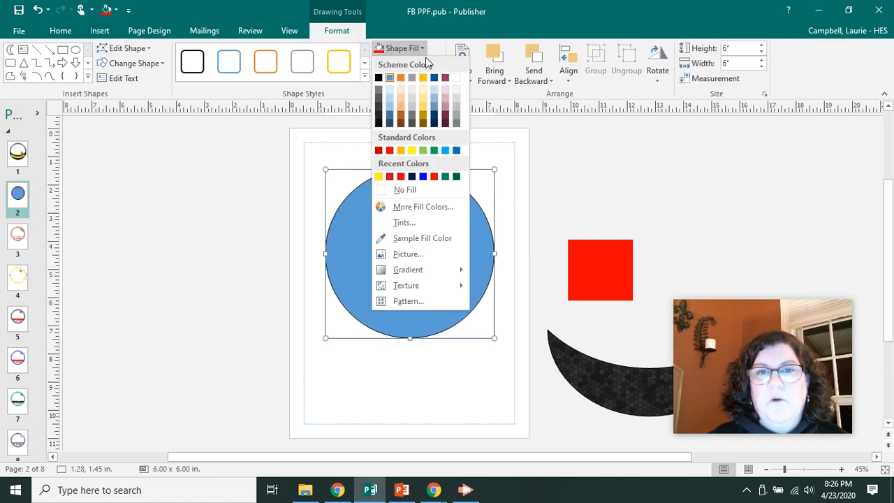
left_click(458, 77)
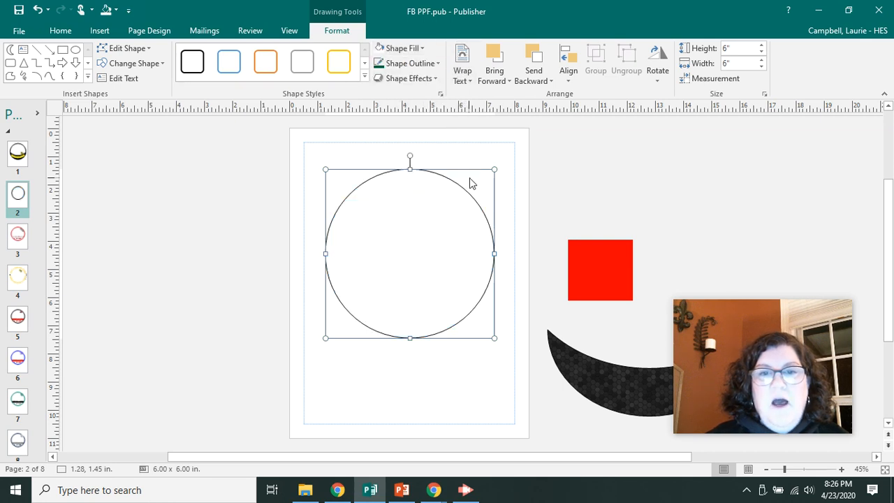
left_click(431, 64)
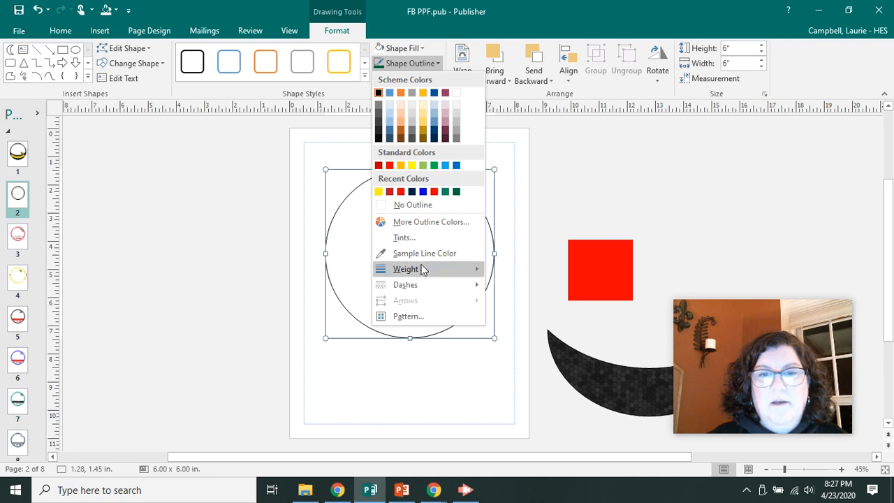
mouse_move(423, 275)
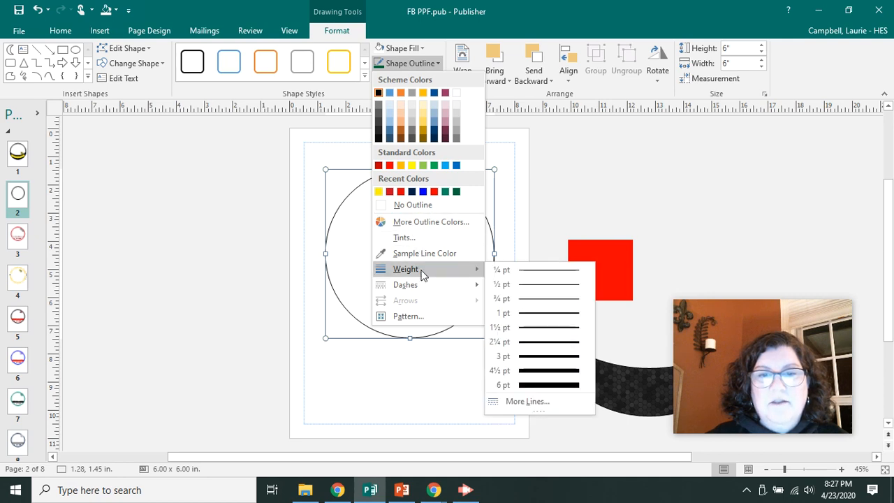
left_click(527, 402)
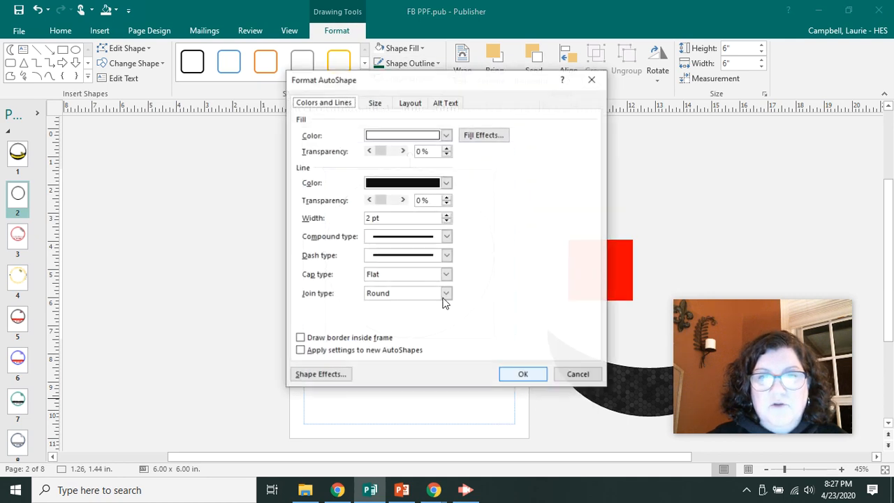
left_click(371, 219)
key("BackSpace")
type("30")
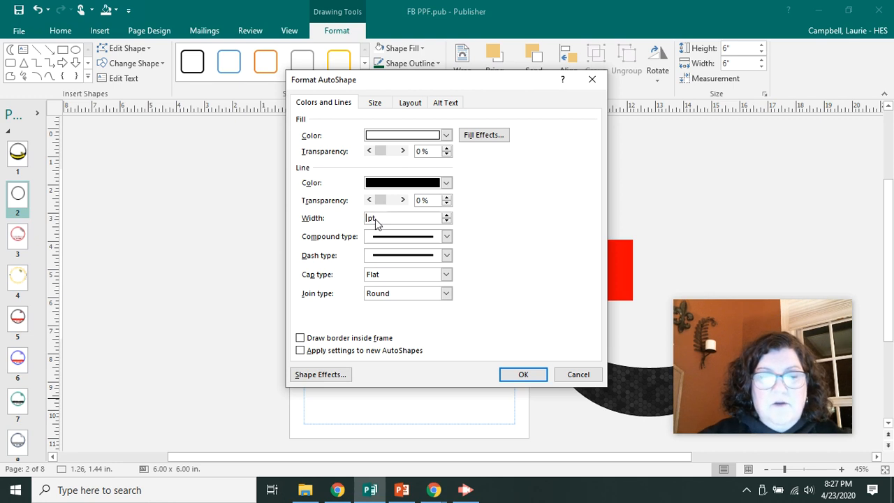
left_click(503, 375)
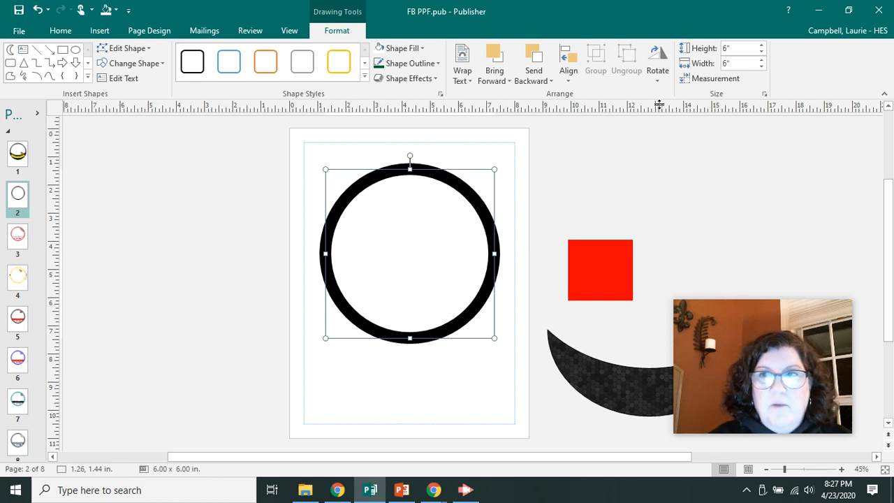
Step: Switch to Chrome and search Google for "mascot clipart" from the empty new tab
left_click(818, 11)
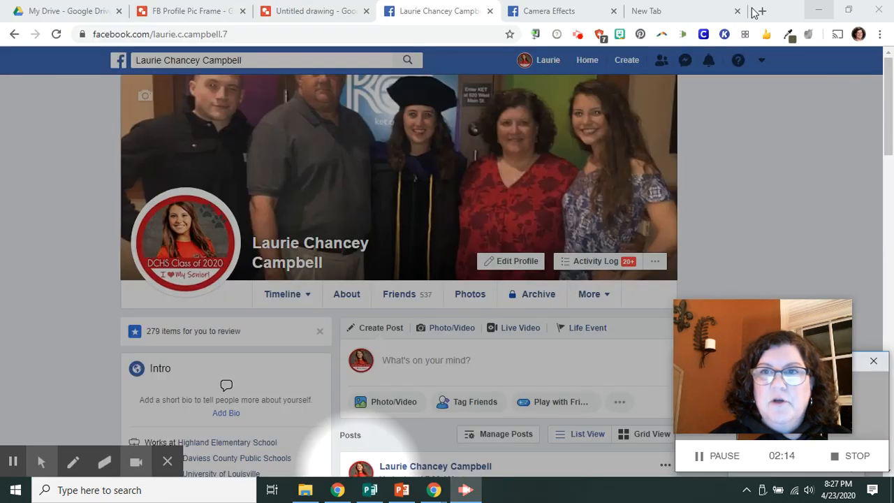
left_click(670, 14)
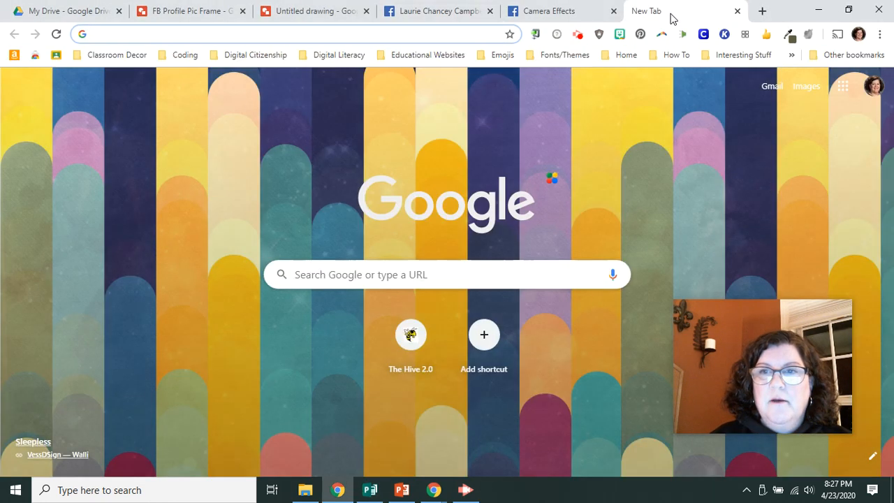
left_click(342, 281)
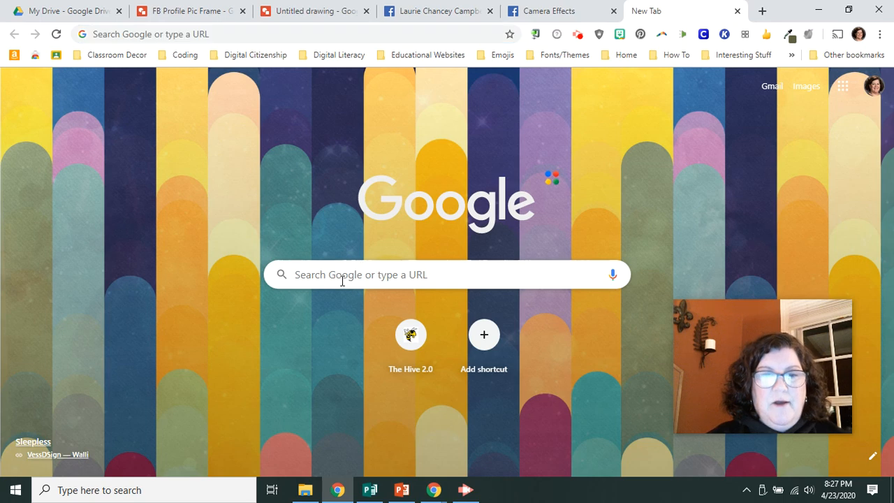
type("masco")
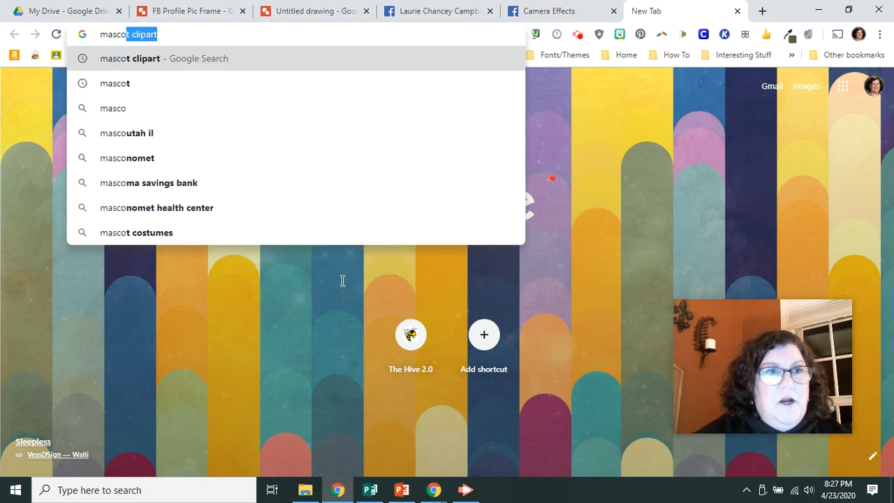
type("t clipart")
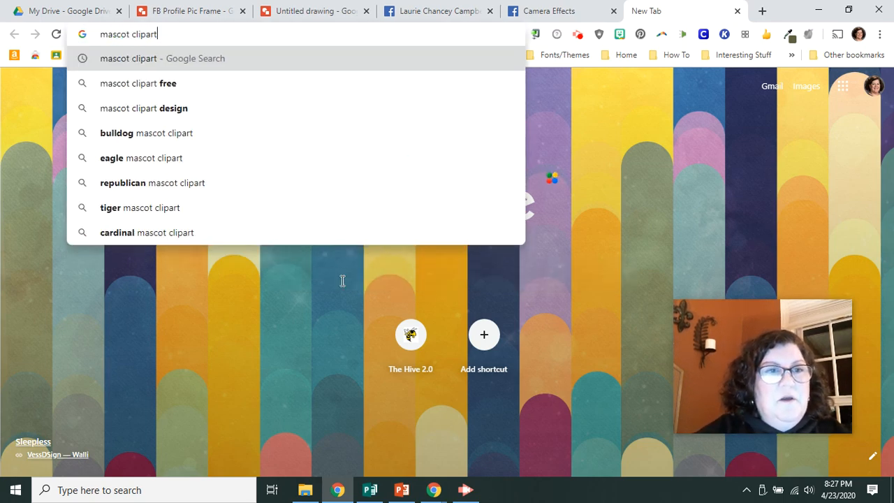
key("Return")
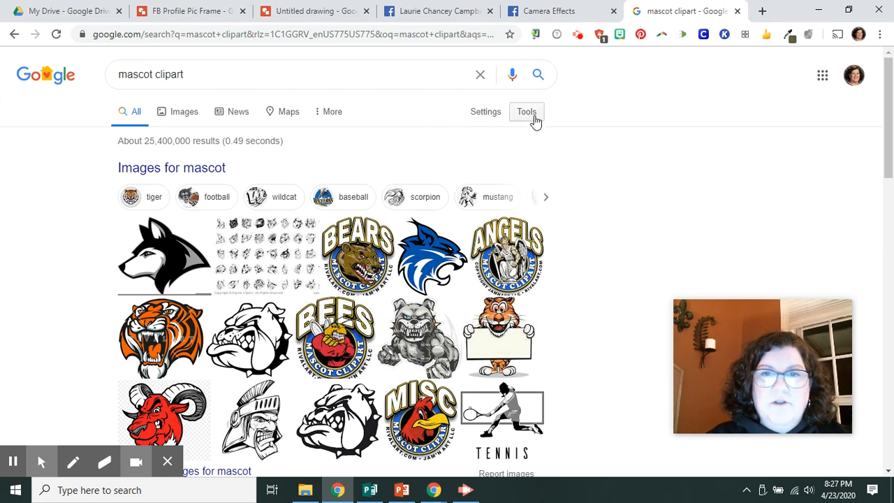
left_click(528, 113)
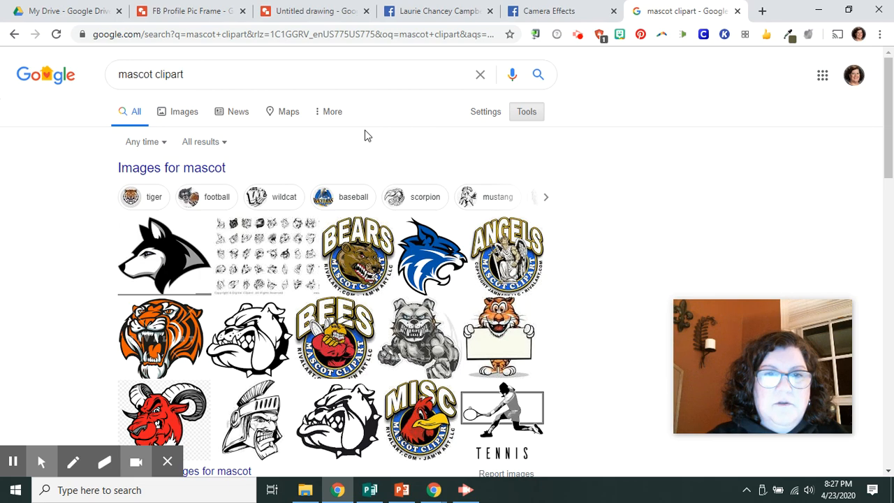
left_click(522, 120)
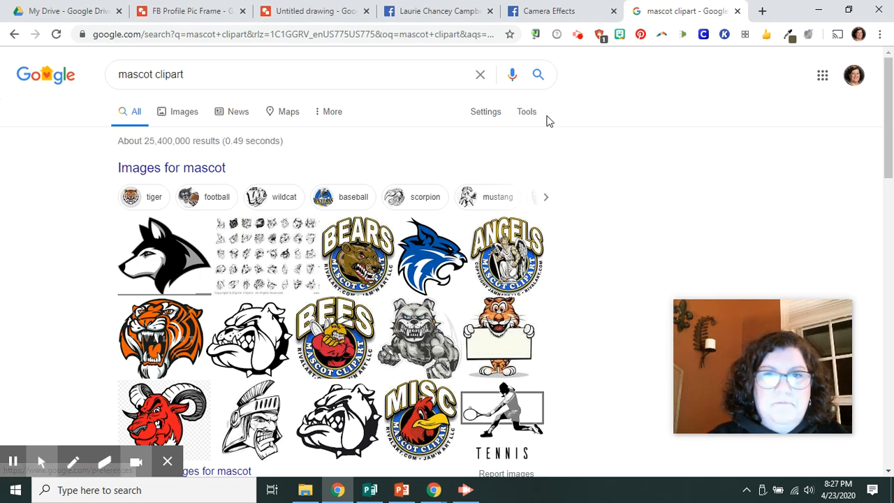
left_click(527, 117)
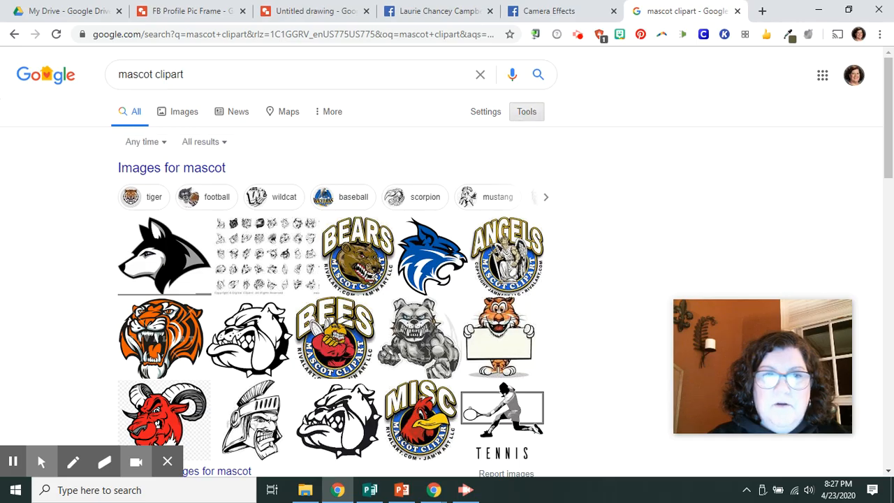
left_click(199, 143)
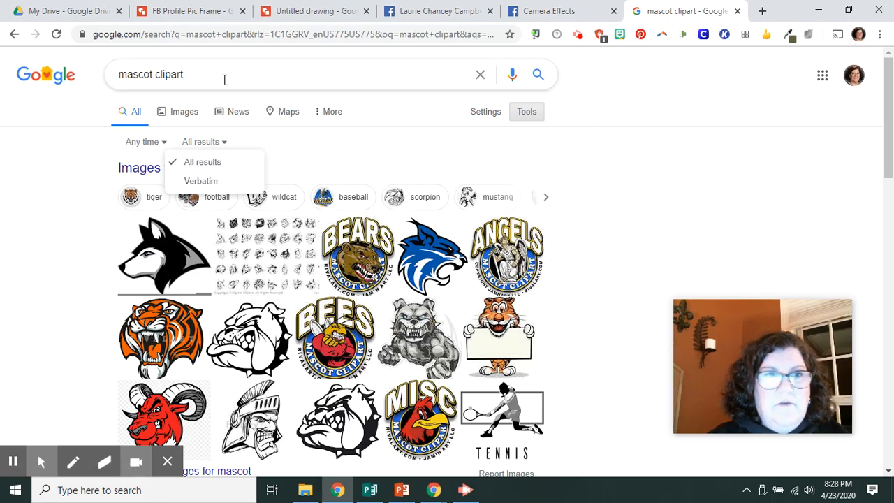
Step: Show the image results for mascot clipart and restrict the usage rights to Labeled for Reuse
left_click(178, 116)
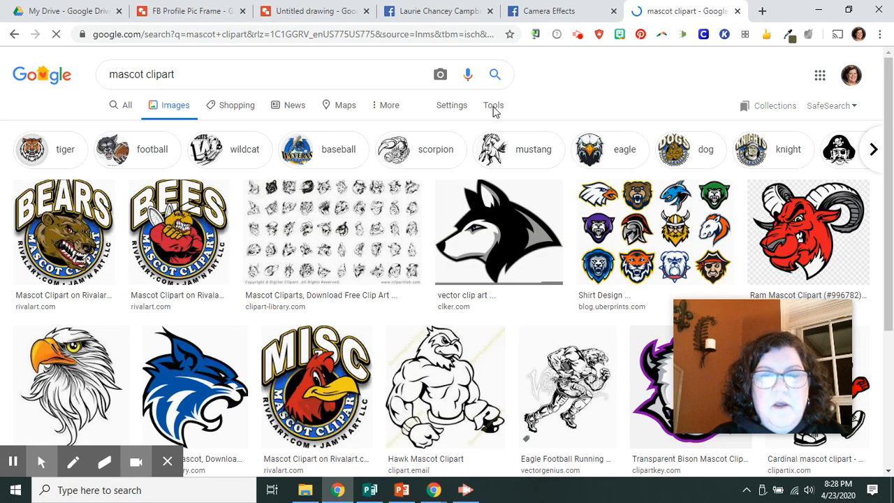
left_click(493, 105)
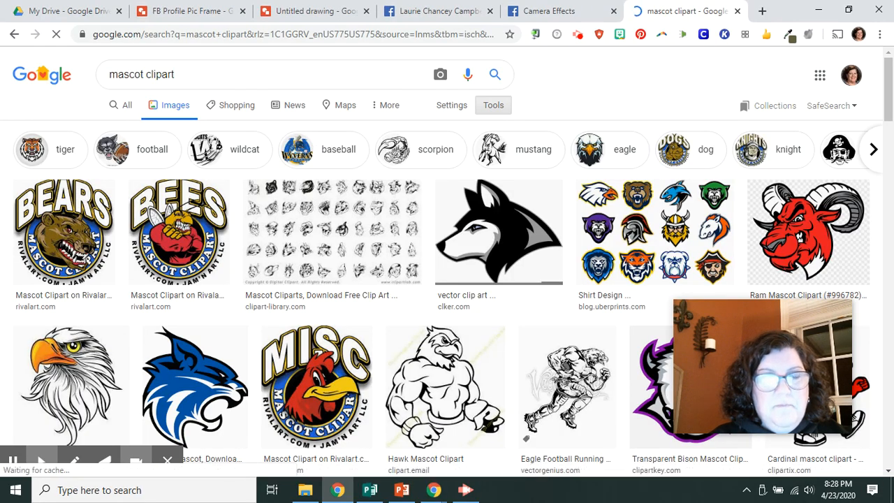
left_click(493, 106)
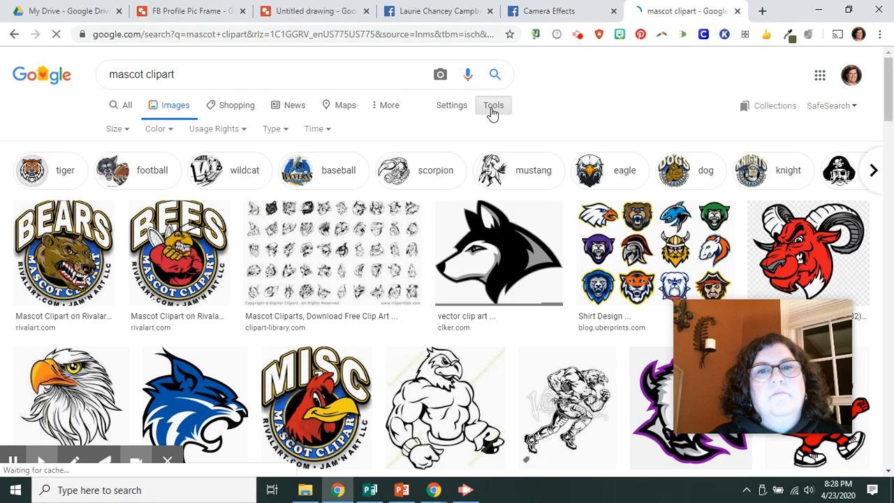
left_click(233, 131)
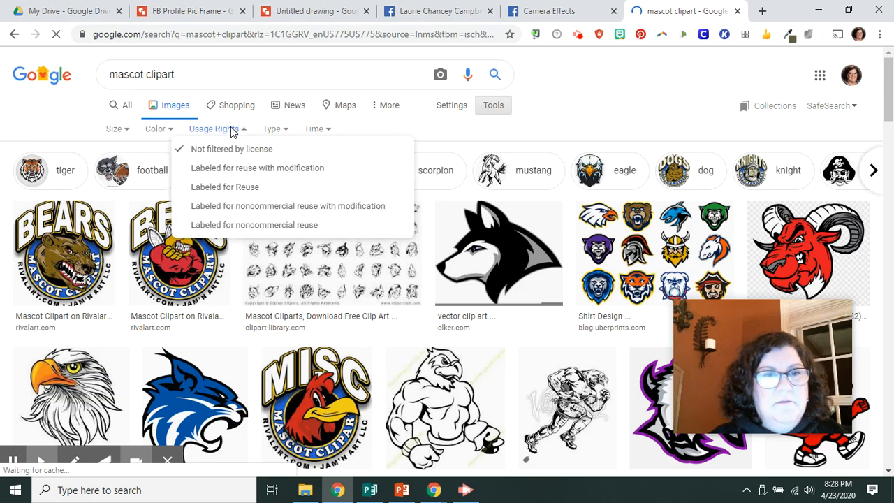
left_click(234, 188)
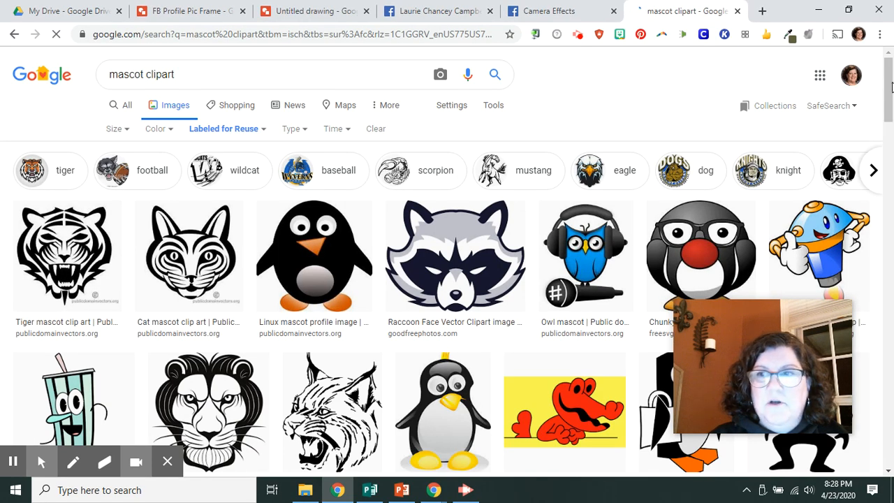
Step: Find the green frog cartoon clipart in the image results and copy its enlarged preview image
scroll(890, 123, "down", 3)
scroll(891, 137, "down", 1)
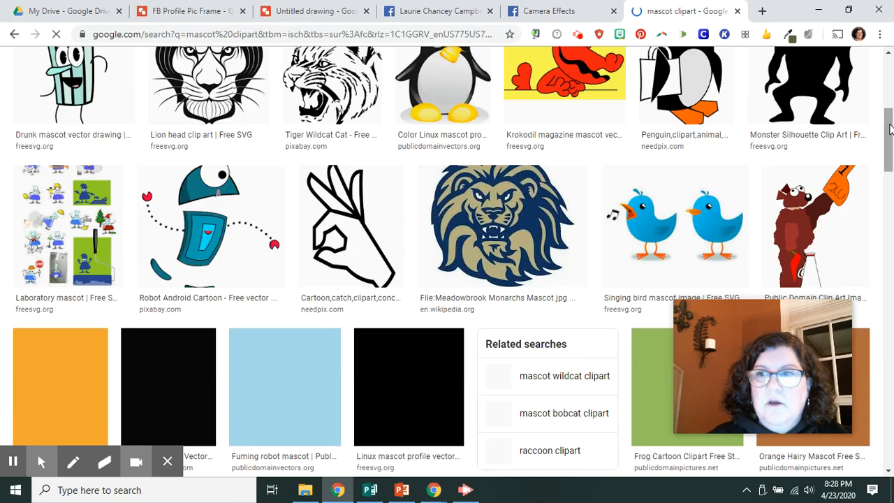
scroll(891, 162, "down", 3)
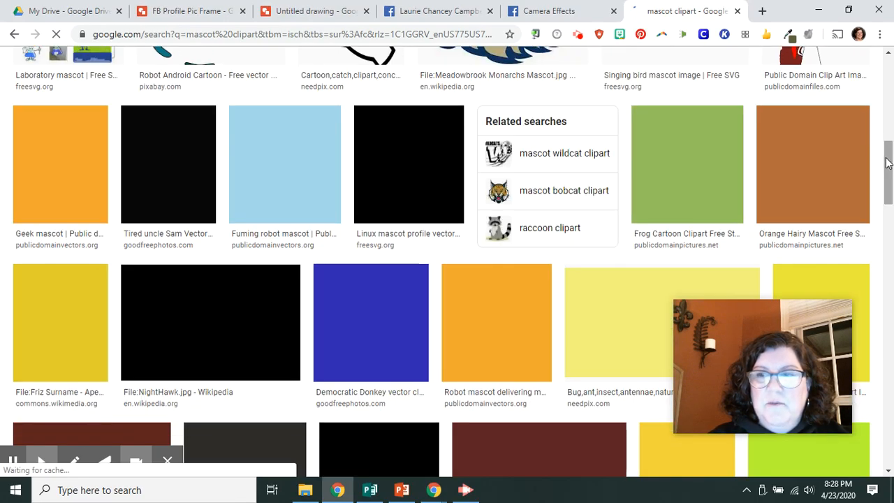
left_click_drag(891, 162, 891, 148)
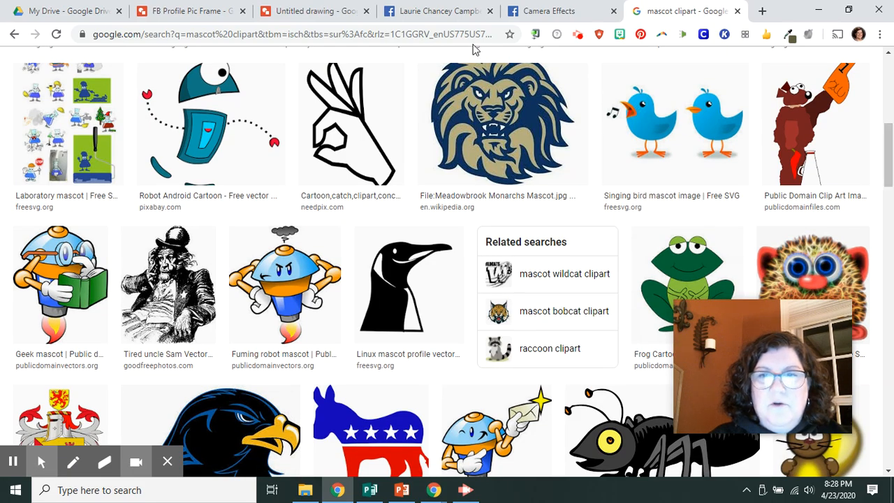
left_click(663, 262)
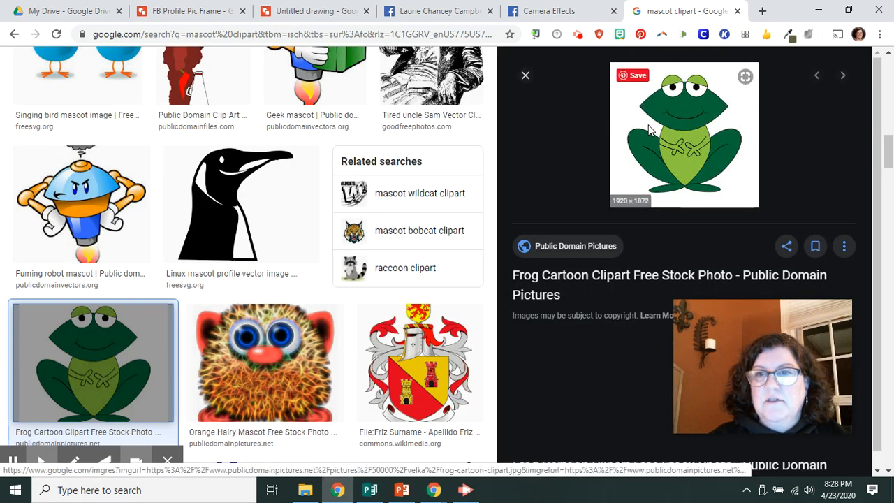
right_click(648, 130)
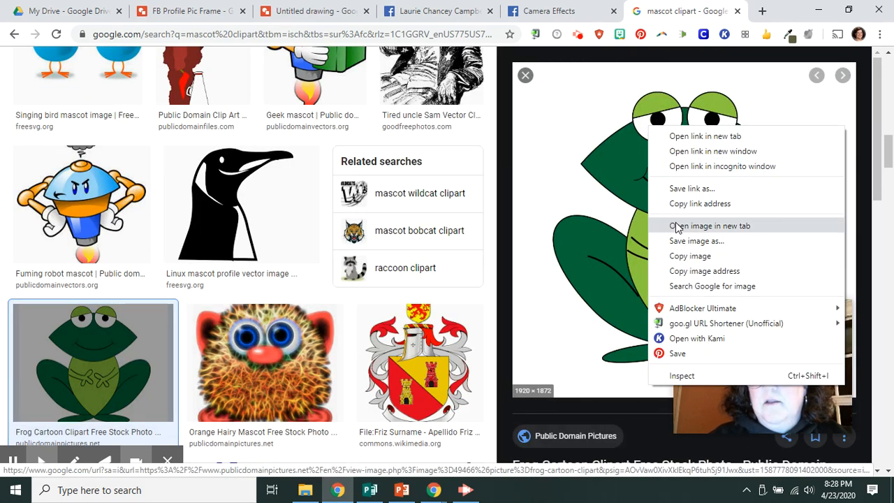
left_click(677, 256)
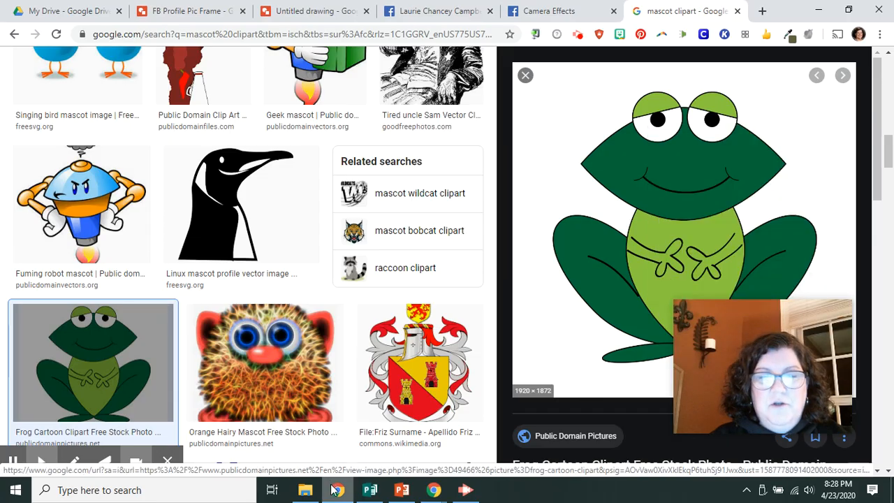
Step: Switch to Publisher and paste the copied frog picture beside page 2
mouse_move(368, 494)
left_click(340, 448)
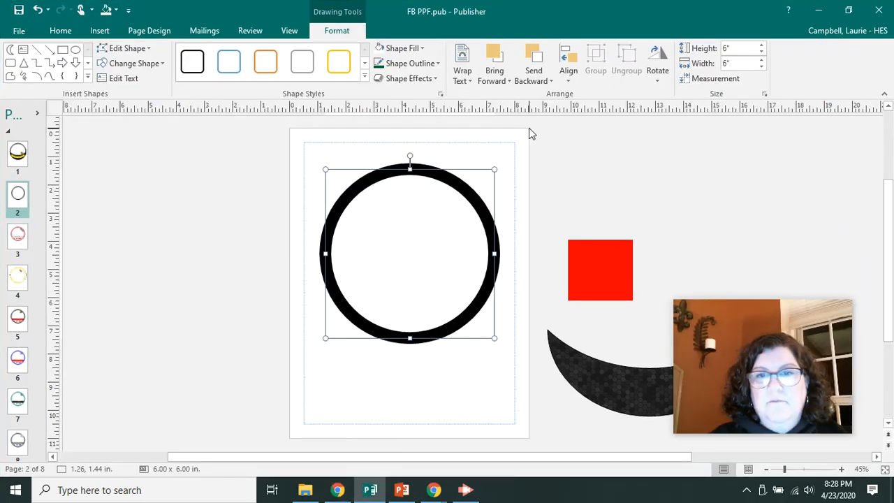
right_click(529, 155)
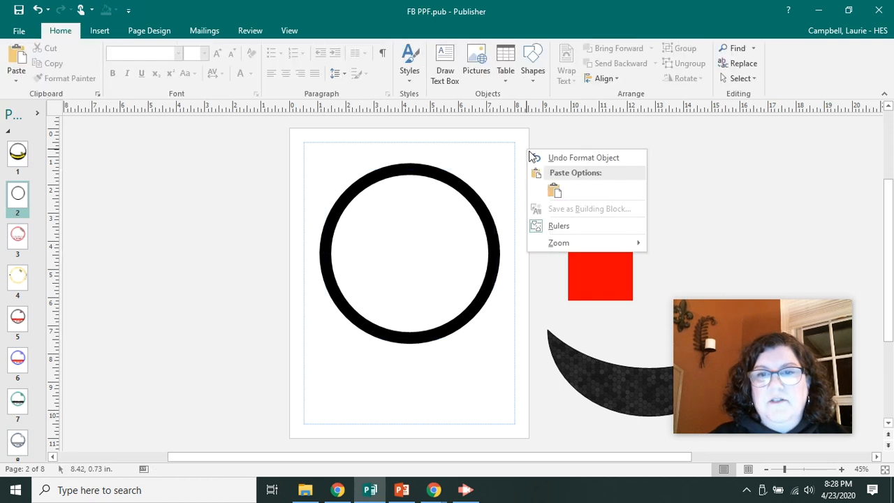
left_click(554, 190)
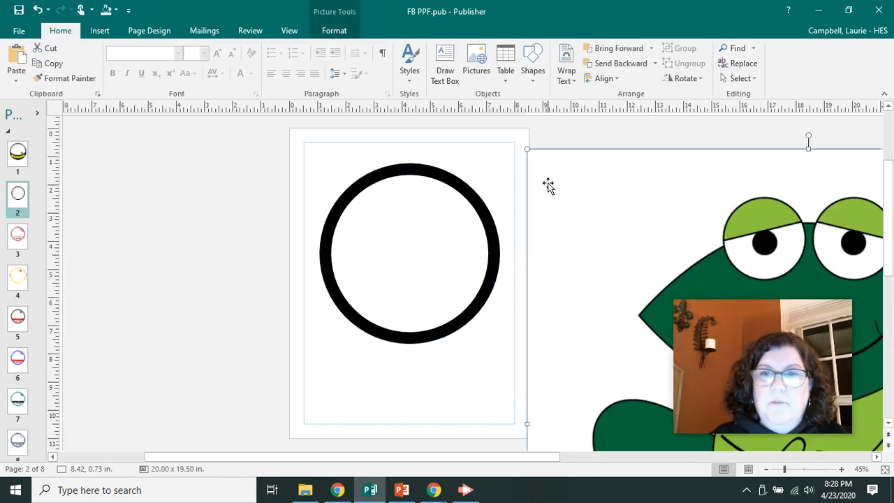
Step: Shrink the frog picture to about 2.31 x 2.25 in and place it inside the circle's upper right area
left_click_drag(540, 155, 720, 281)
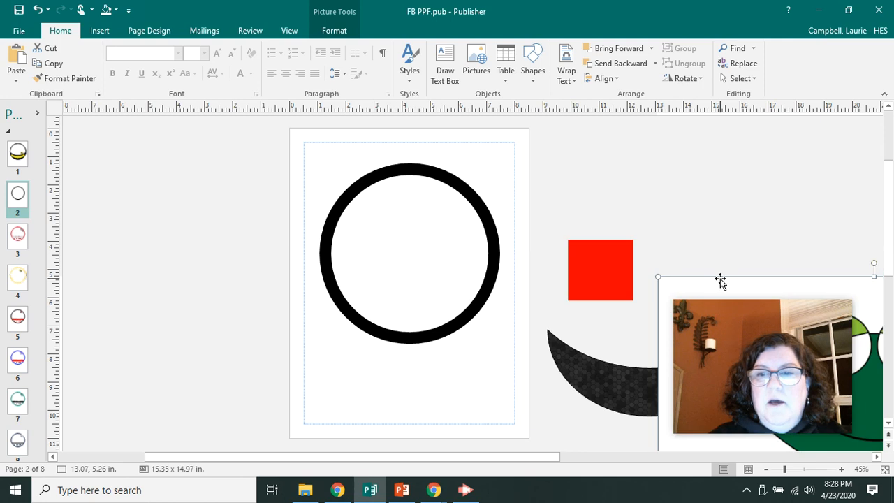
left_click_drag(620, 185, 502, 145)
left_click_drag(538, 175, 519, 138)
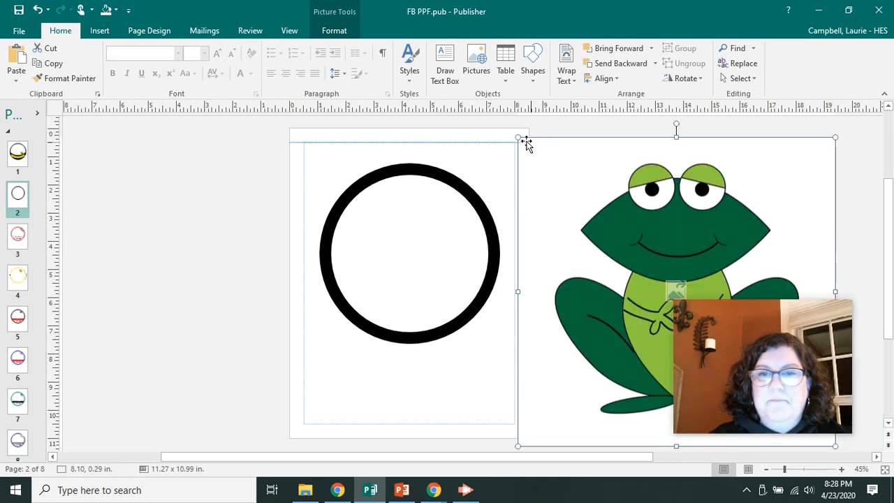
left_click_drag(593, 198, 517, 139)
left_click_drag(680, 144, 450, 204)
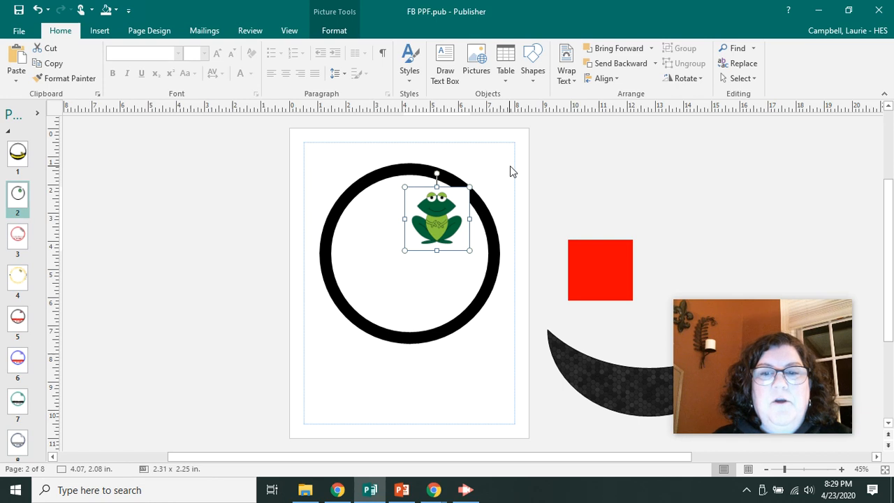
Step: Fill the red square beside the page with the dark green sampled from the frog's head
left_click(606, 253)
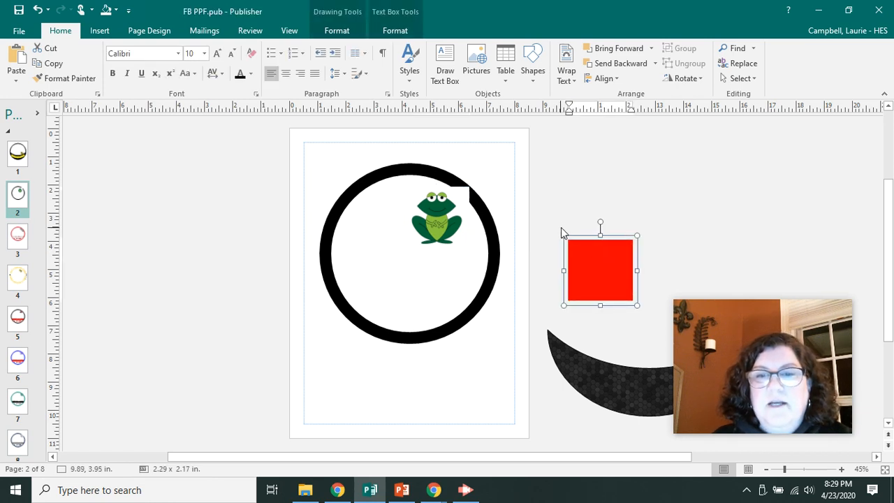
left_click(338, 30)
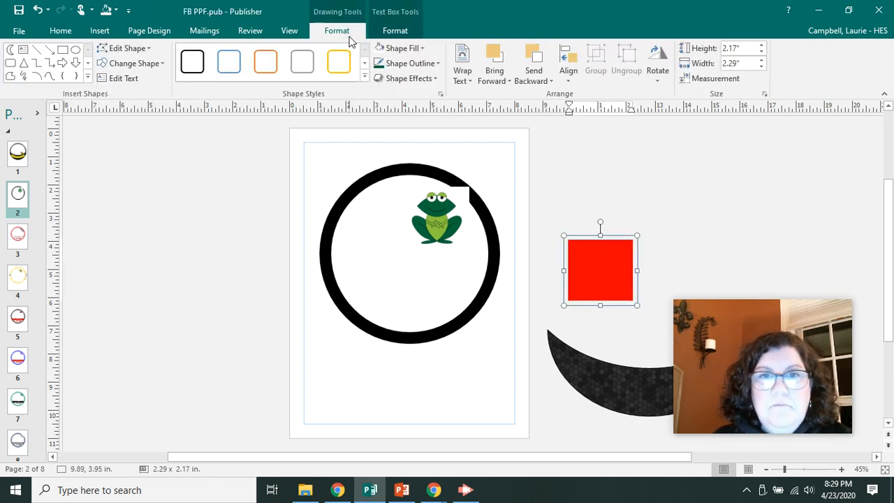
left_click(416, 51)
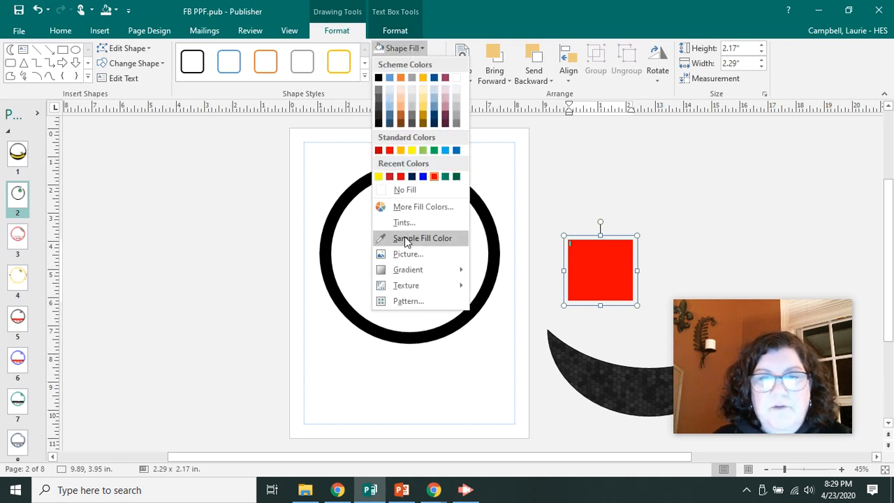
left_click(407, 240)
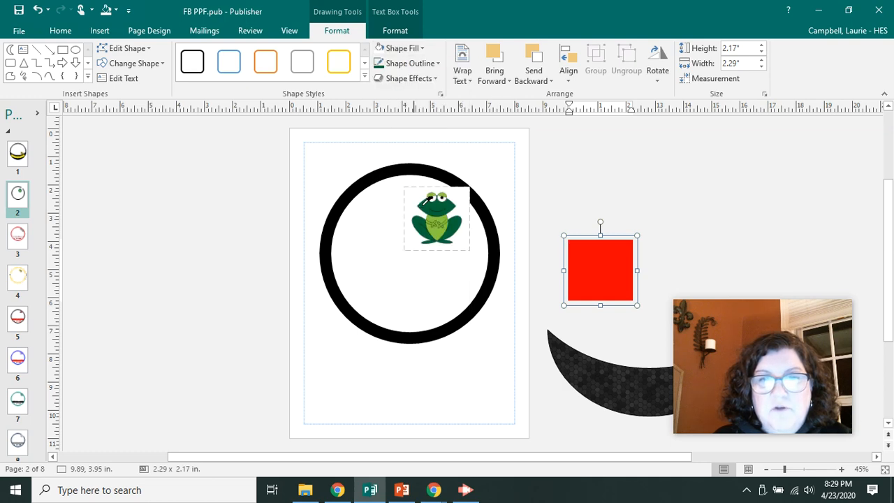
left_click(422, 205)
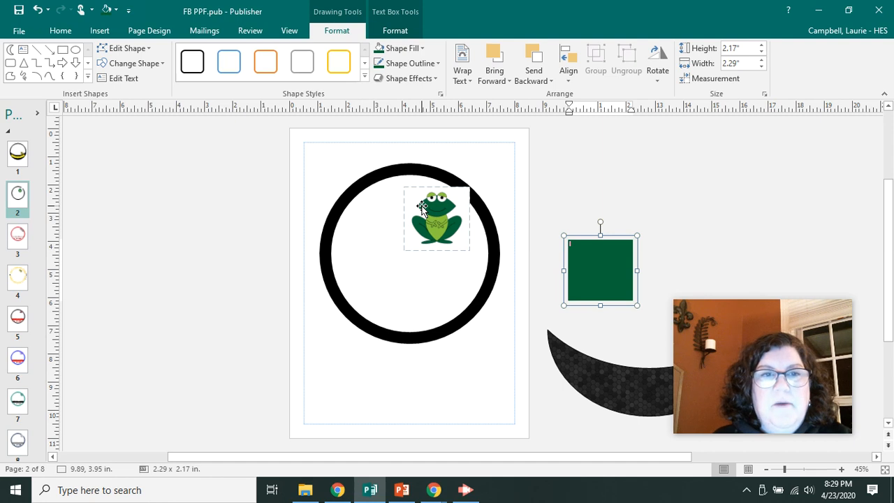
Step: Set the circle's outline to the dark green recent color sampled from the frog
left_click(368, 181)
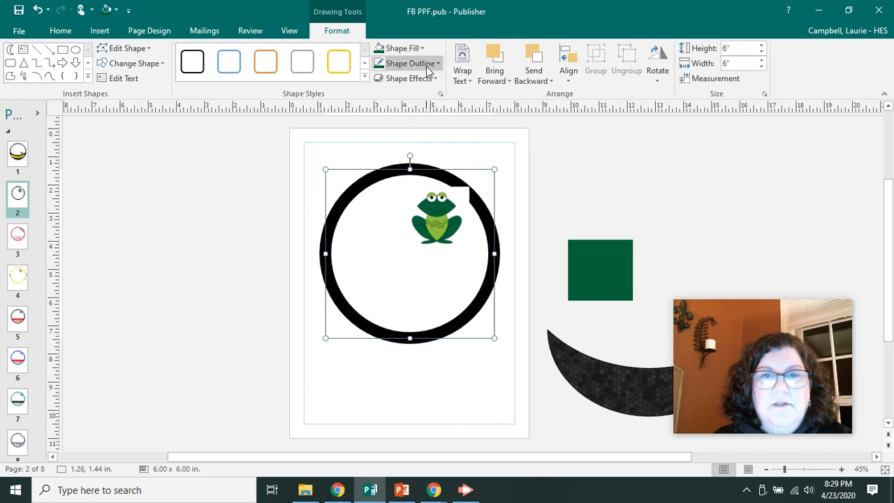
left_click(426, 66)
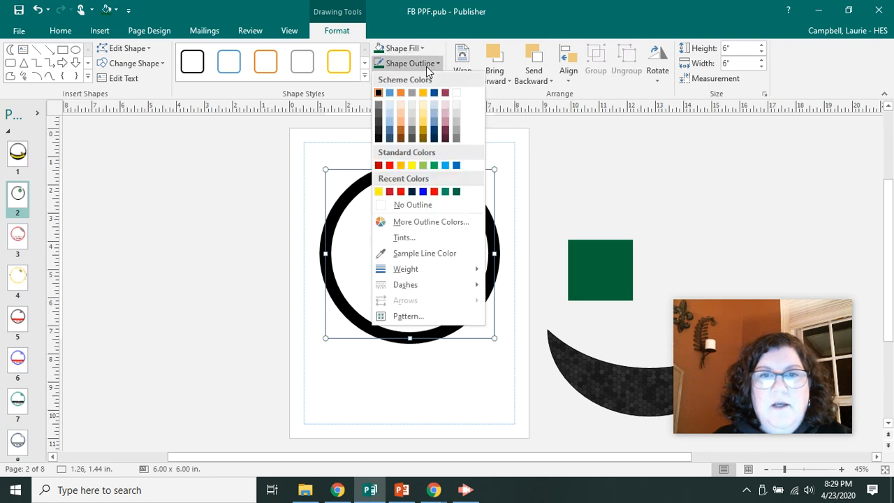
left_click(456, 192)
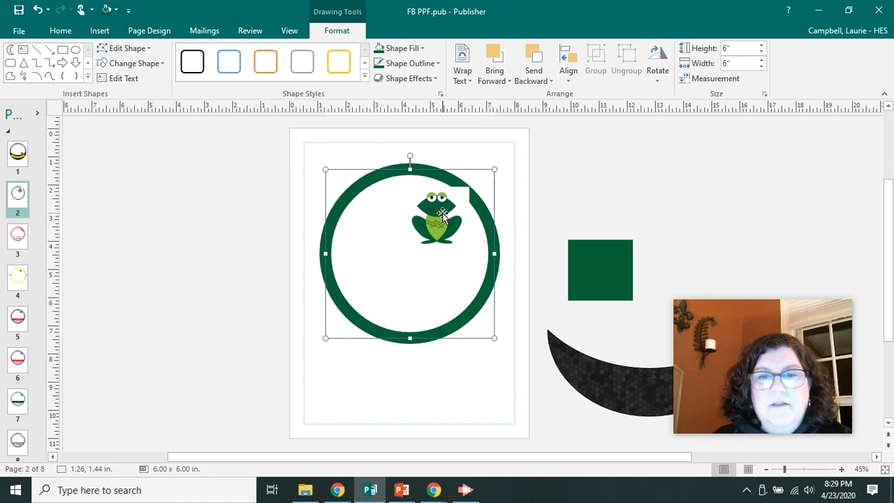
Step: Make the frog picture's white background transparent and shrink the picture to about 1.73 x 1.68 in near the ring's upper right edge
left_click(455, 201)
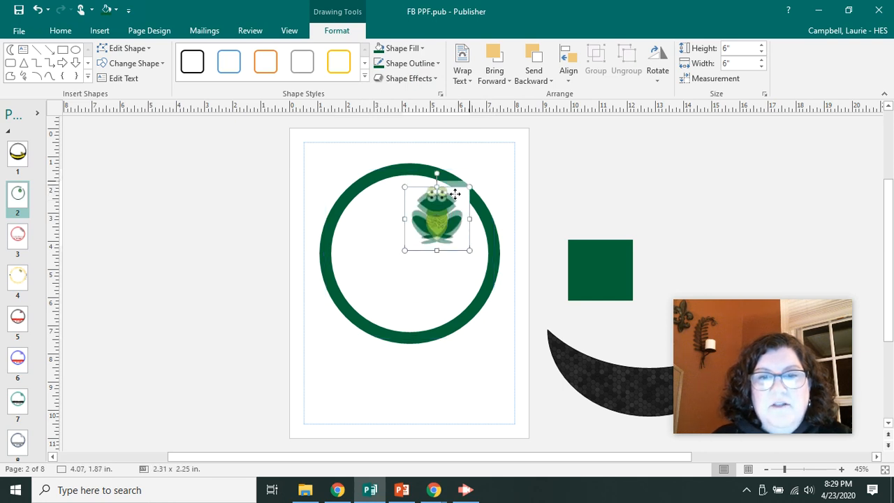
left_click(455, 198)
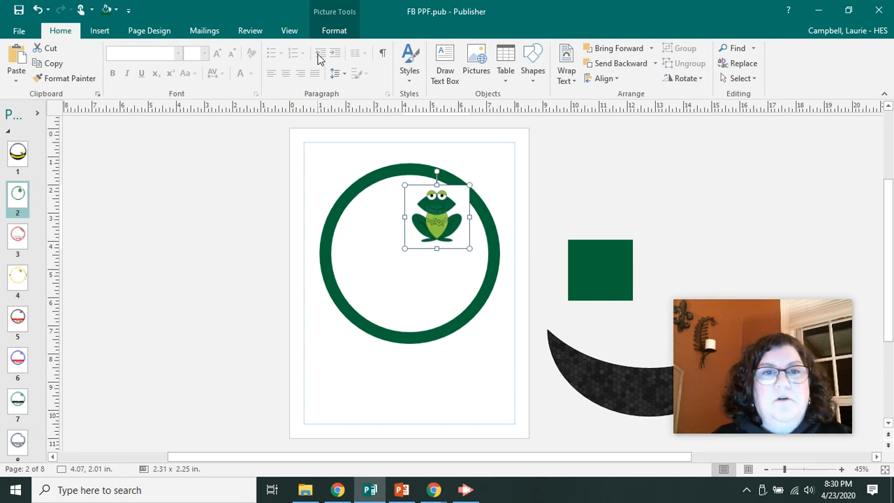
left_click(334, 32)
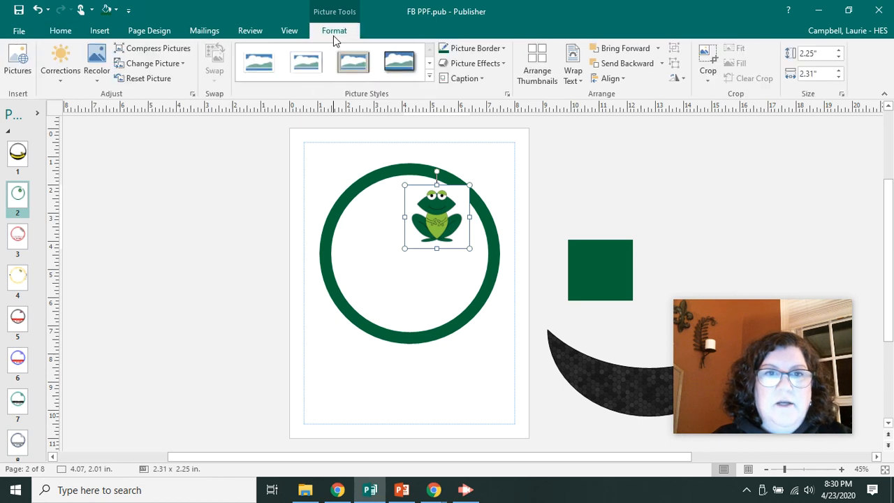
left_click(97, 78)
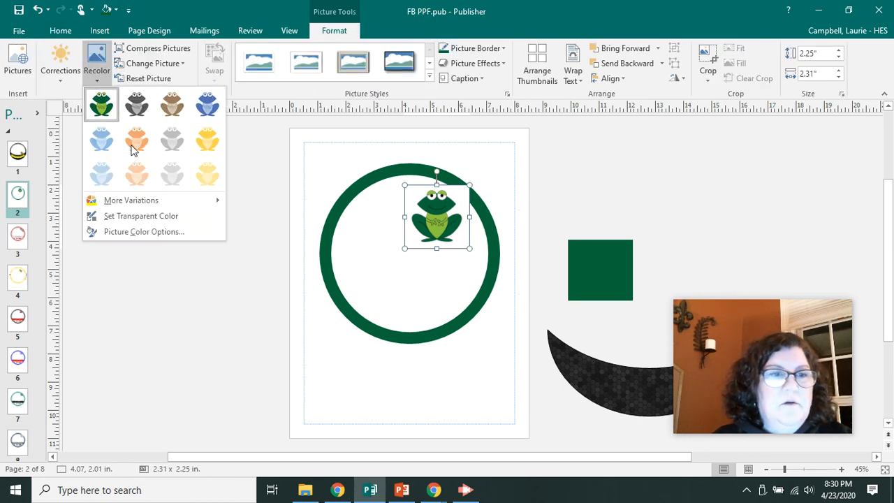
left_click(152, 218)
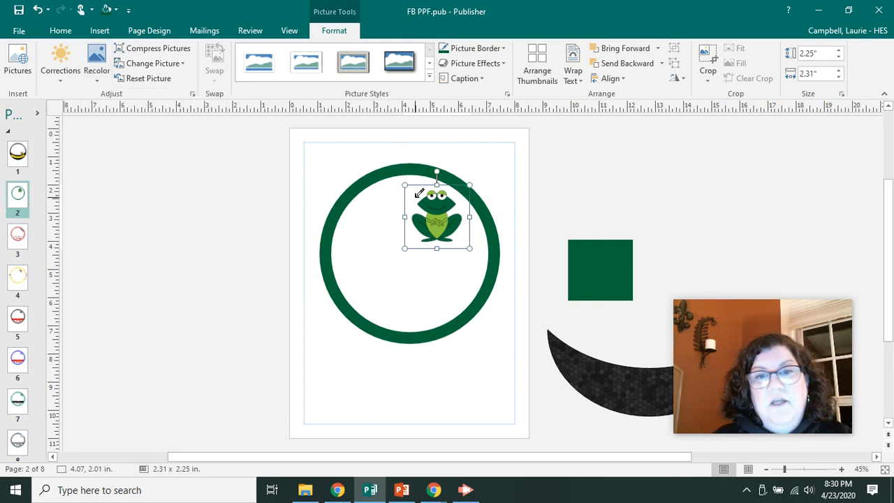
left_click_drag(404, 248, 422, 225)
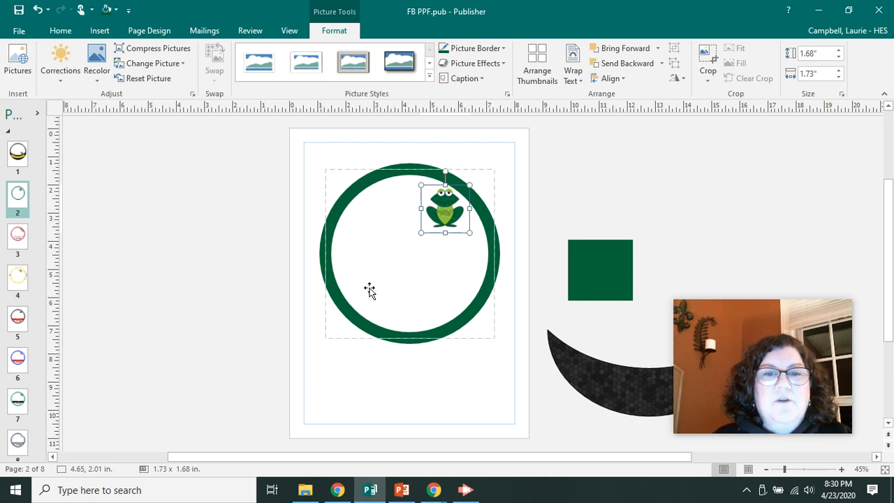
left_click(103, 32)
left_click(175, 83)
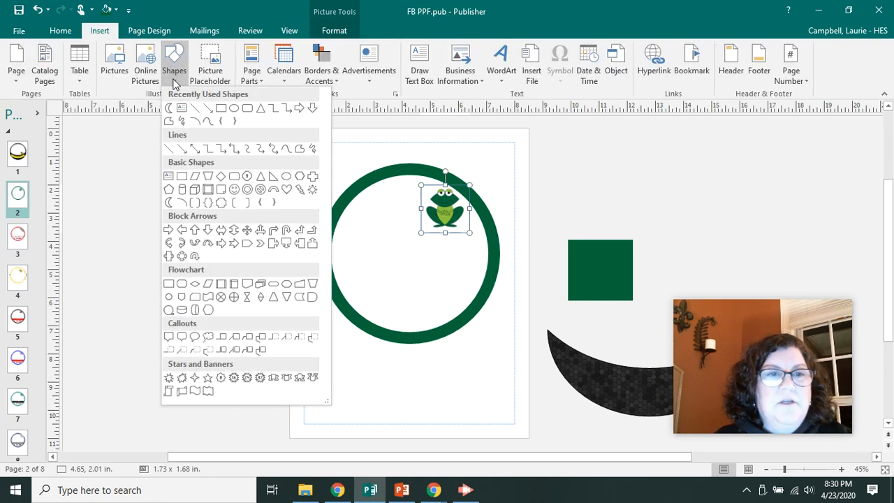
left_click(220, 109)
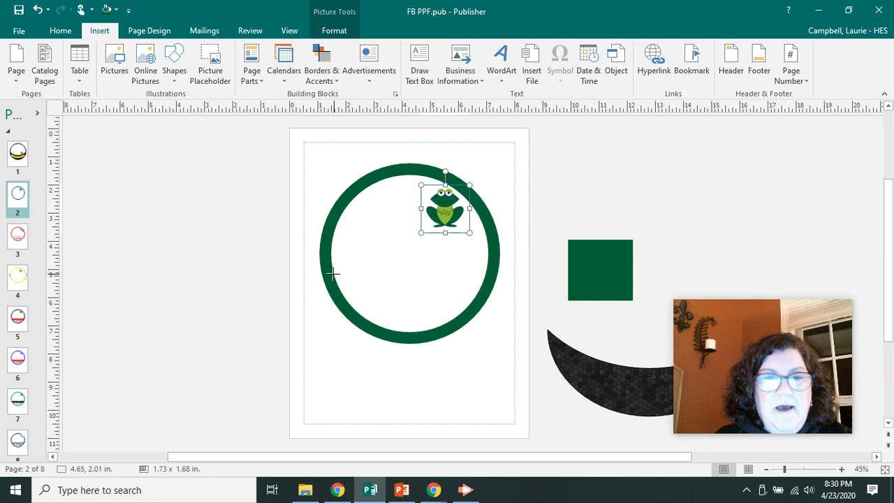
left_click(174, 83)
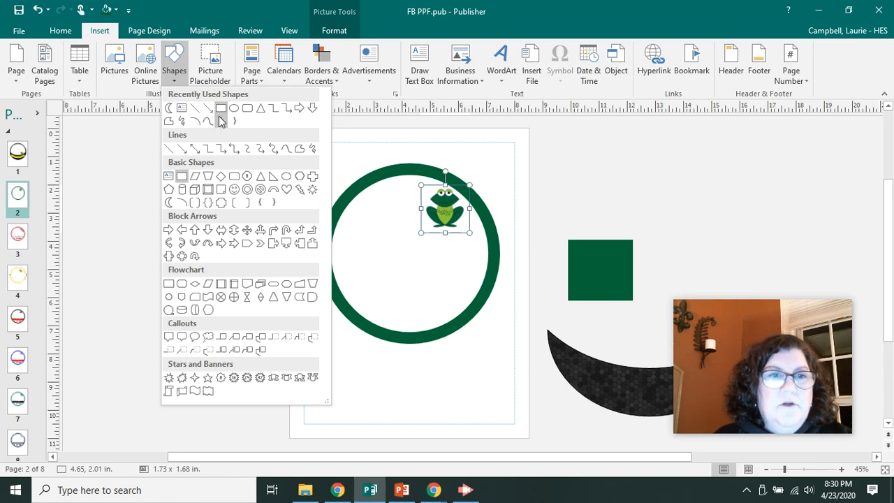
left_click(220, 108)
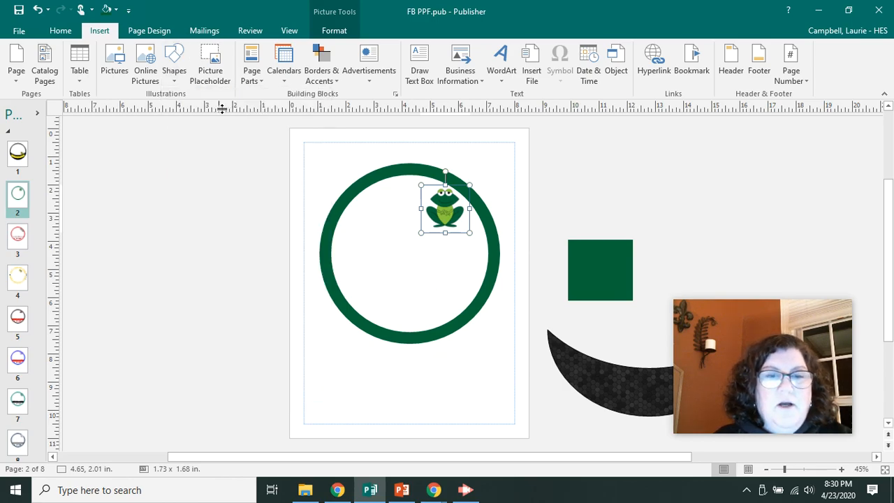
left_click(336, 283)
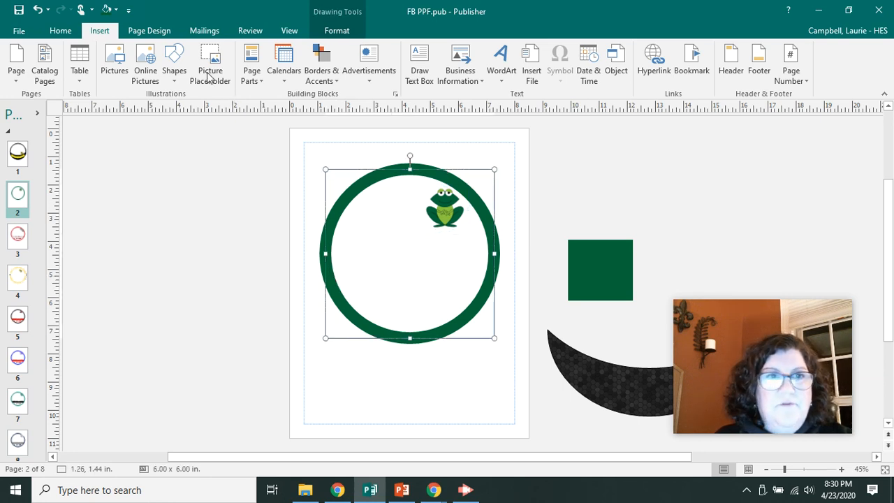
Step: Draw a rectangle about 5.28 in wide and 0.49 in high across the lower part of the circle, reaching the green ring on both sides
left_click(172, 83)
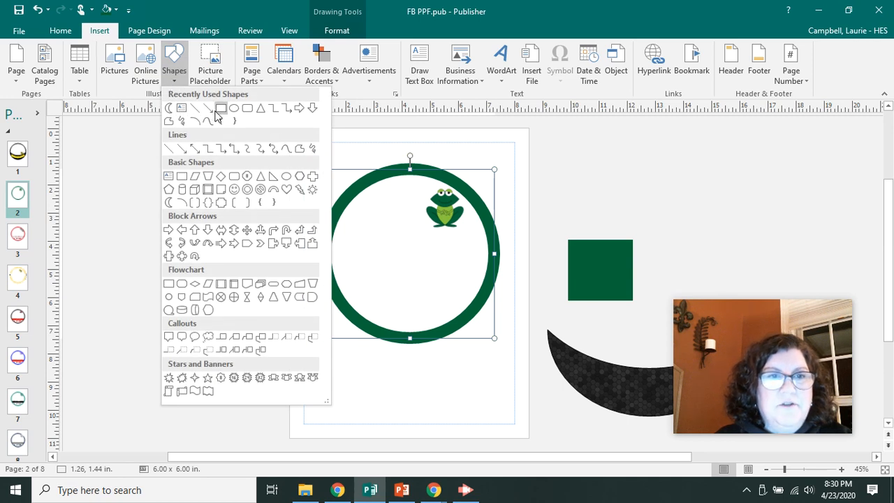
left_click(218, 112)
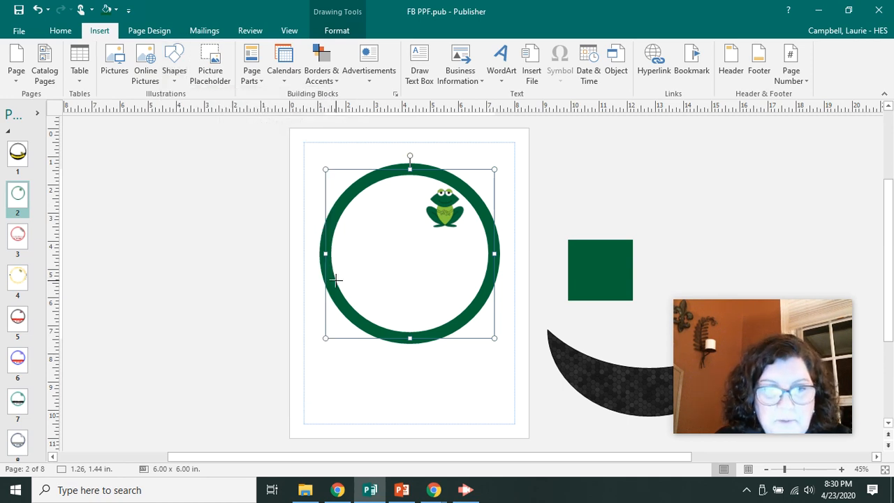
left_click_drag(336, 280, 484, 293)
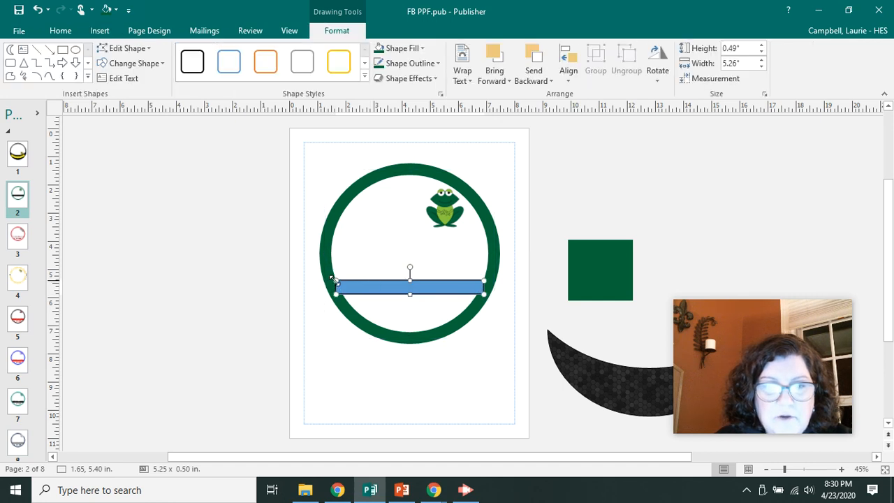
left_click_drag(336, 281, 334, 280)
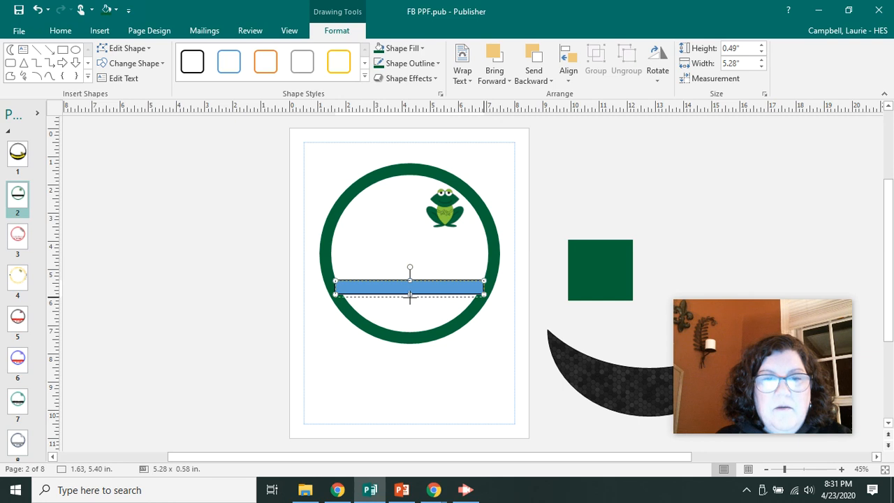
Step: Enlarge the banner rectangle to 0.58 in high, fill it with the frog's dark green and remove its outline
left_click_drag(410, 295, 410, 298)
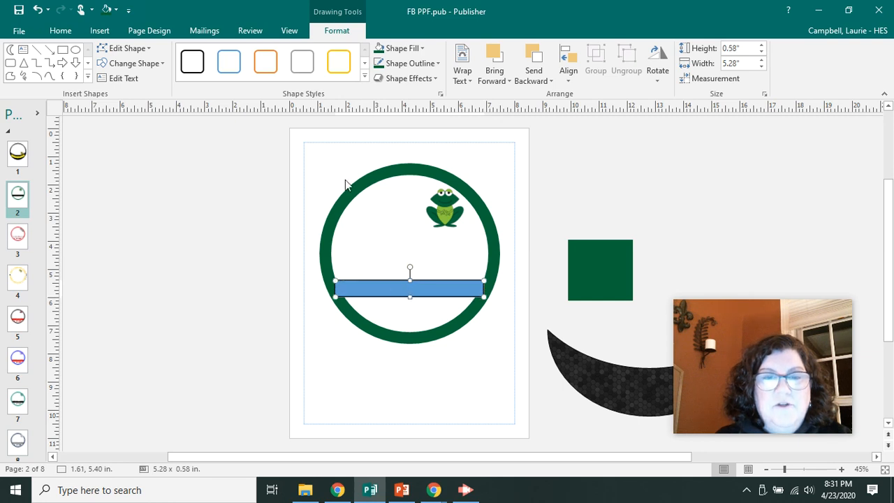
left_click(418, 49)
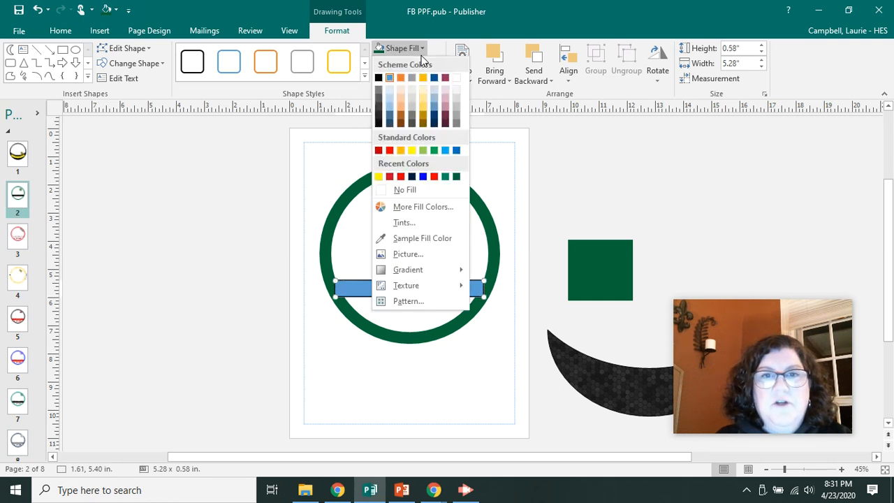
left_click(456, 177)
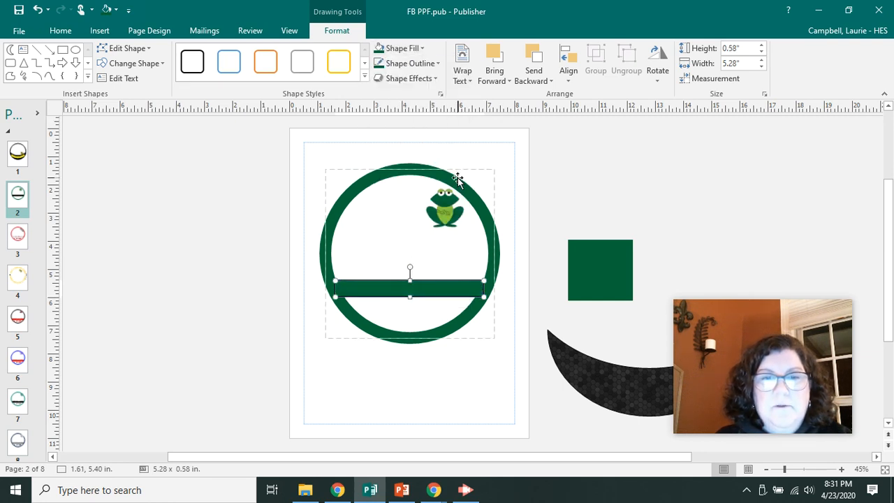
left_click(435, 64)
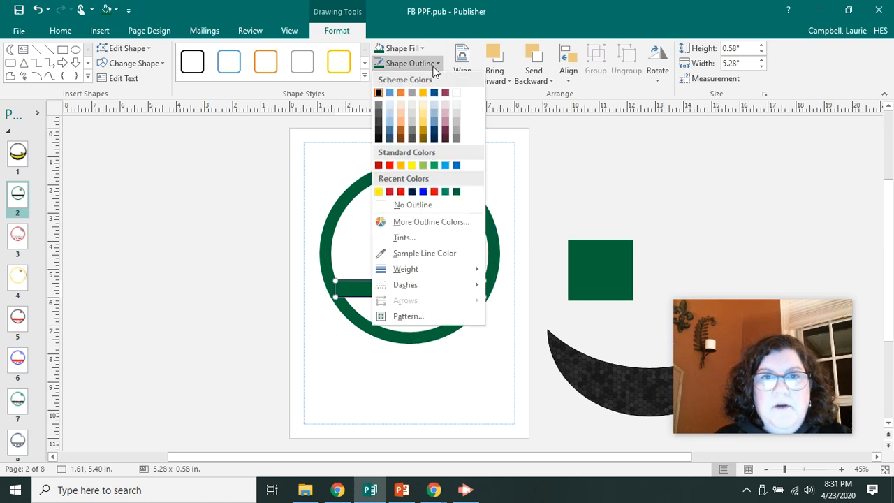
left_click(422, 206)
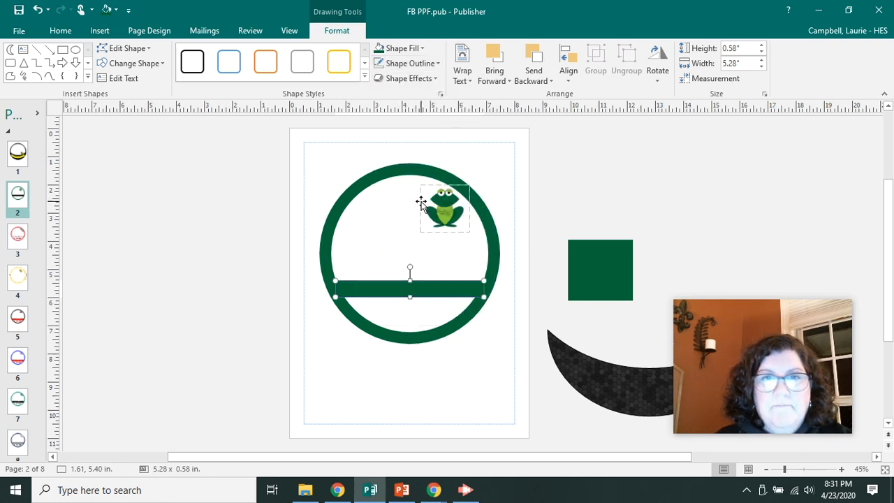
left_click(375, 235)
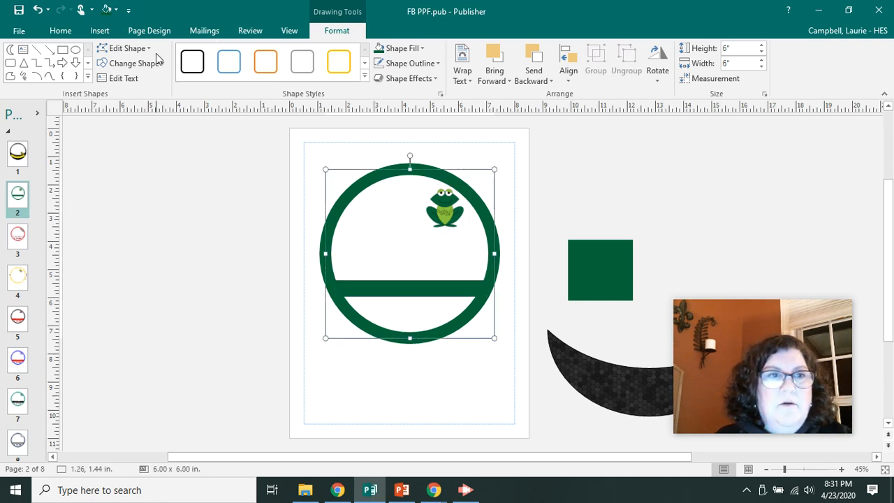
Step: Draw a text box over the green banner, about 4.75 in wide and 0.38 in high, and enter "Frog Elementary School"
left_click(98, 33)
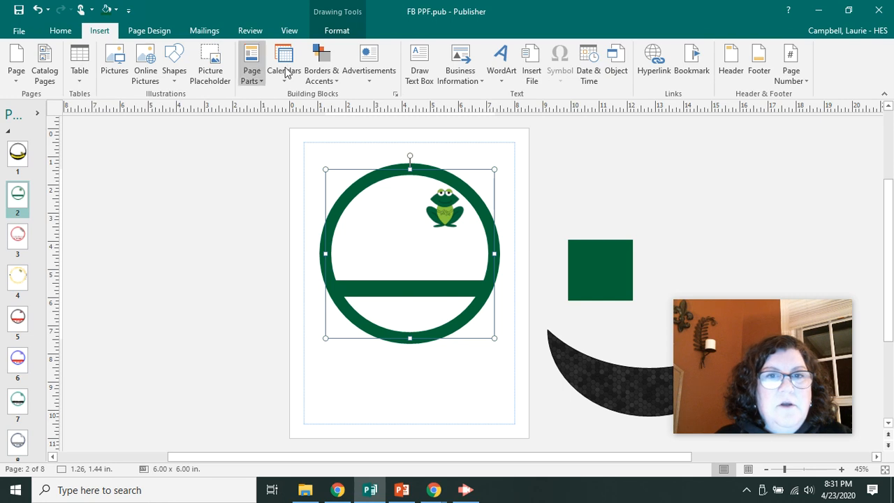
left_click(411, 73)
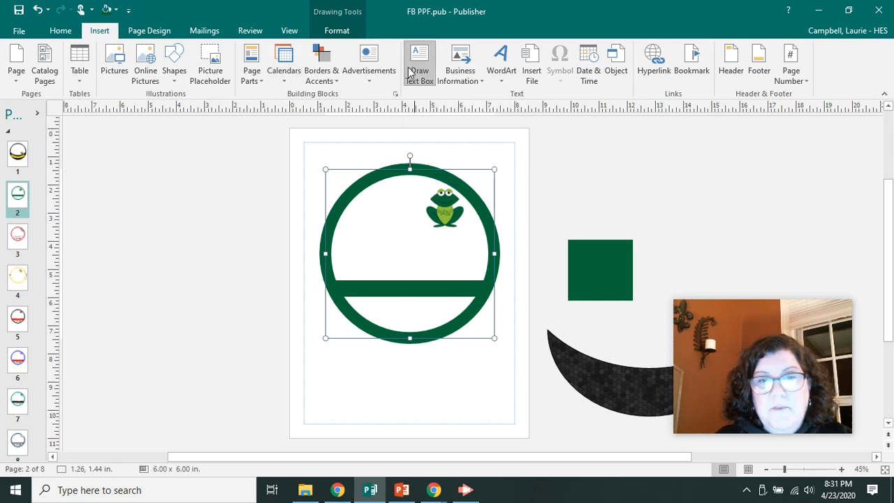
left_click_drag(342, 282, 480, 297)
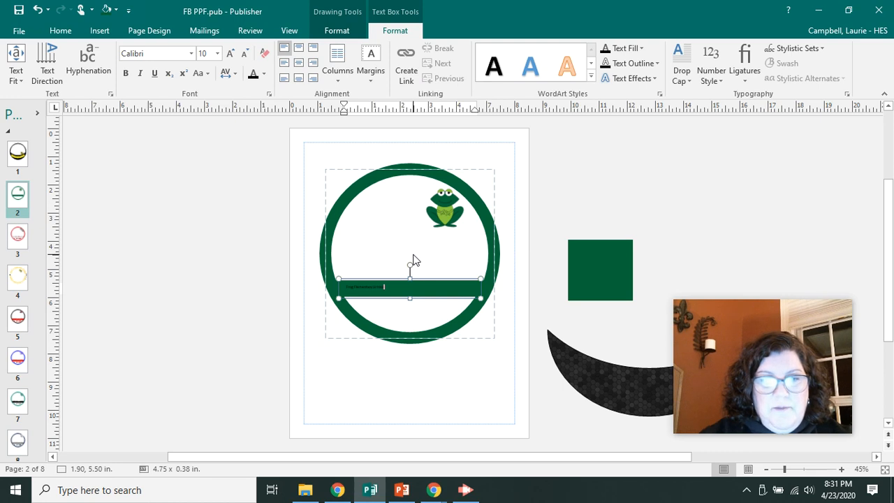
Step: Set the banner text's font to Block Berthold Condensed and its size to 36
left_click_drag(391, 287, 351, 287)
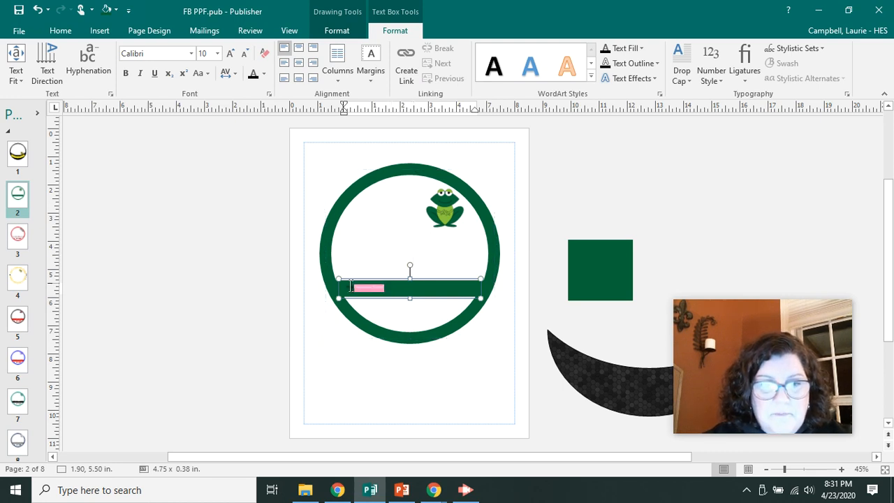
left_click(192, 54)
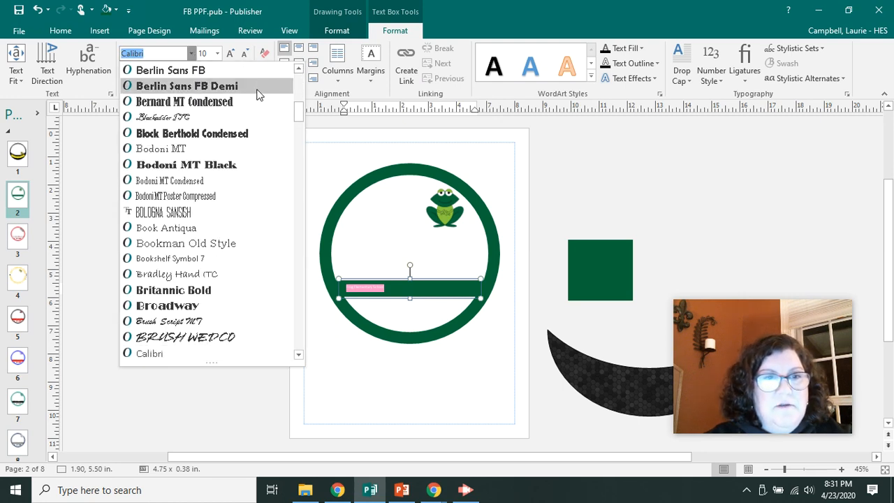
left_click(260, 133)
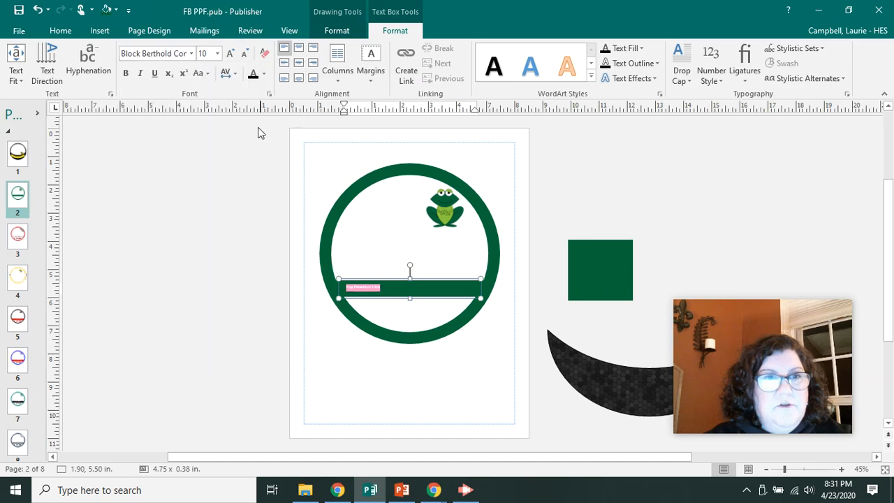
left_click(217, 53)
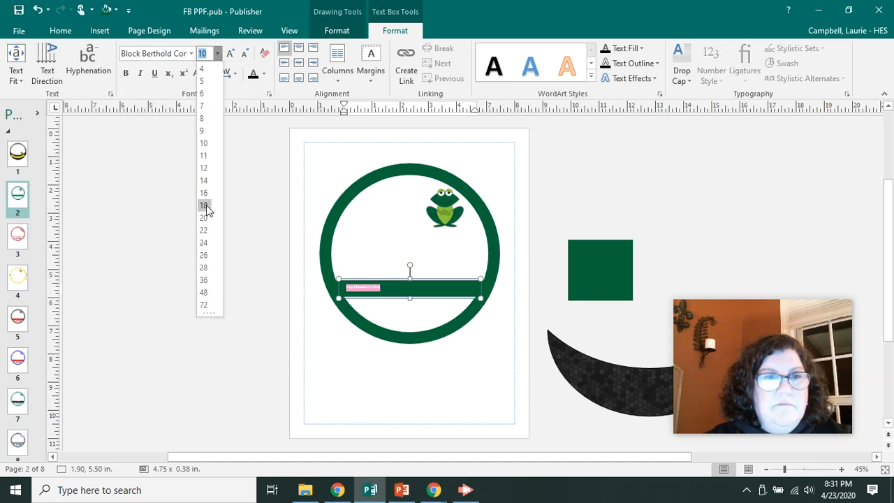
left_click(203, 243)
left_click(218, 54)
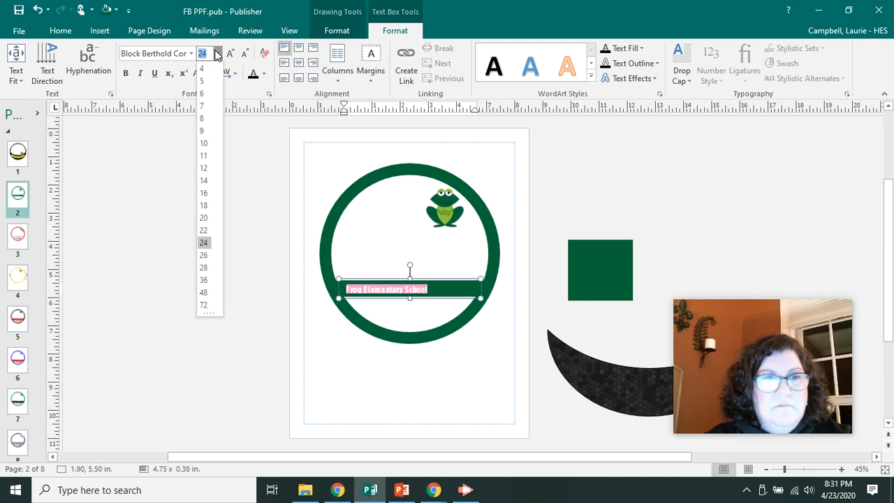
left_click(203, 280)
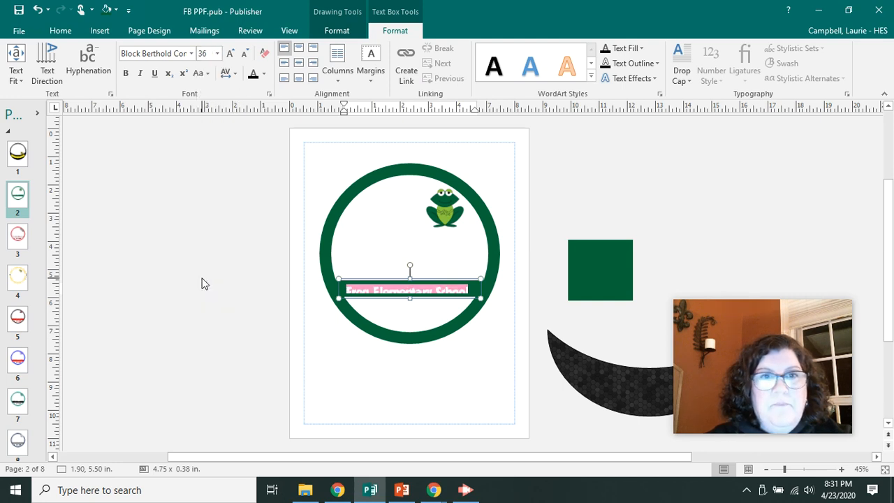
Step: Center the school name in its text box, make the box taller and align it over the green banner
left_click(299, 65)
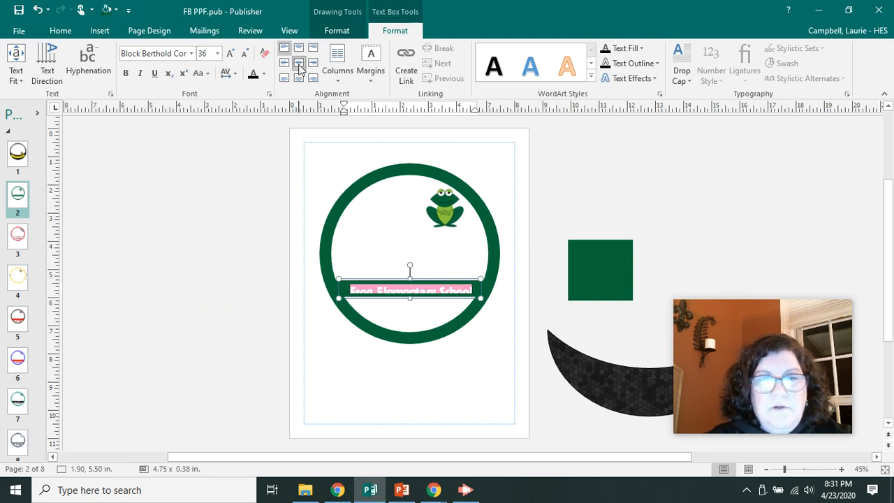
left_click_drag(409, 280, 410, 271)
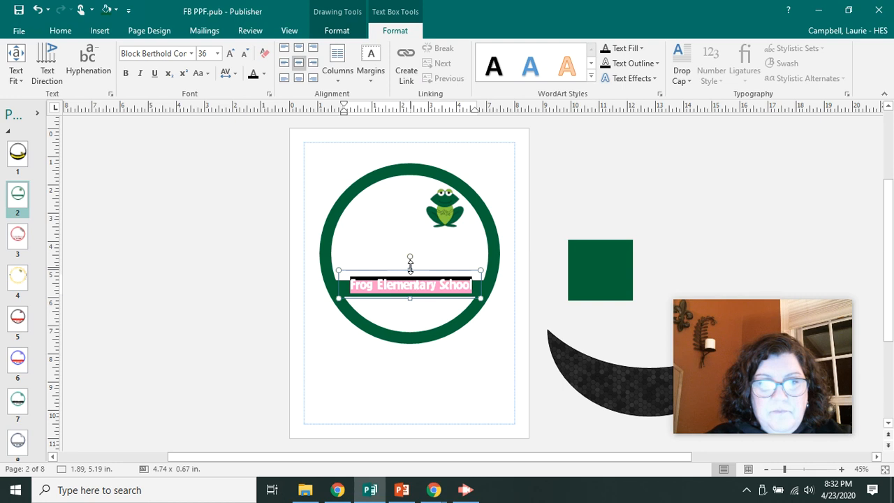
left_click(410, 270)
left_click_drag(411, 272, 411, 302)
left_click(285, 303)
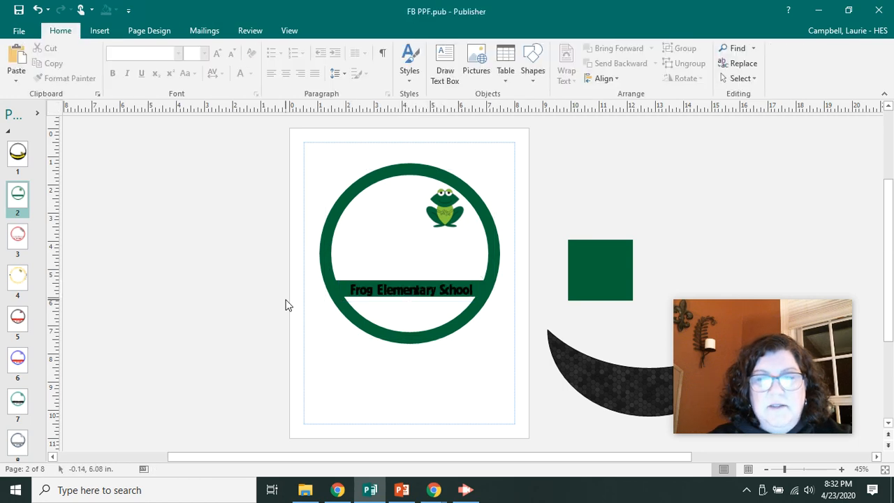
left_click(392, 276)
left_click_drag(391, 276, 331, 268)
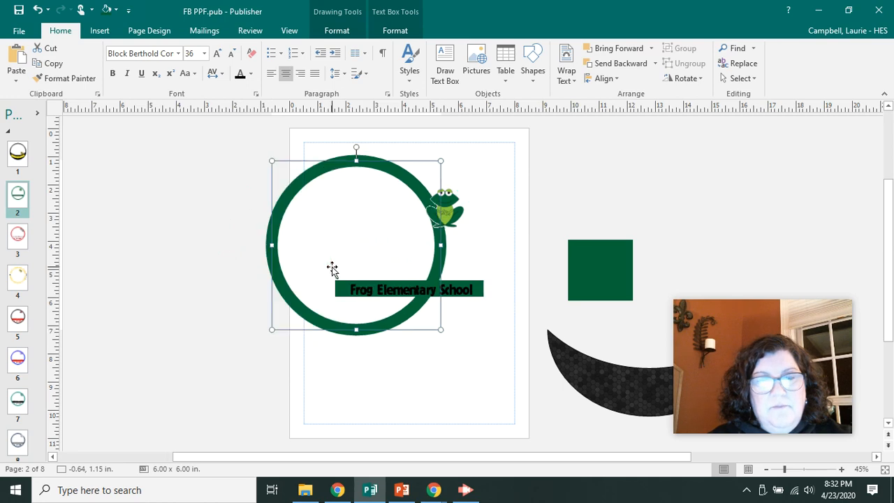
left_click(37, 9)
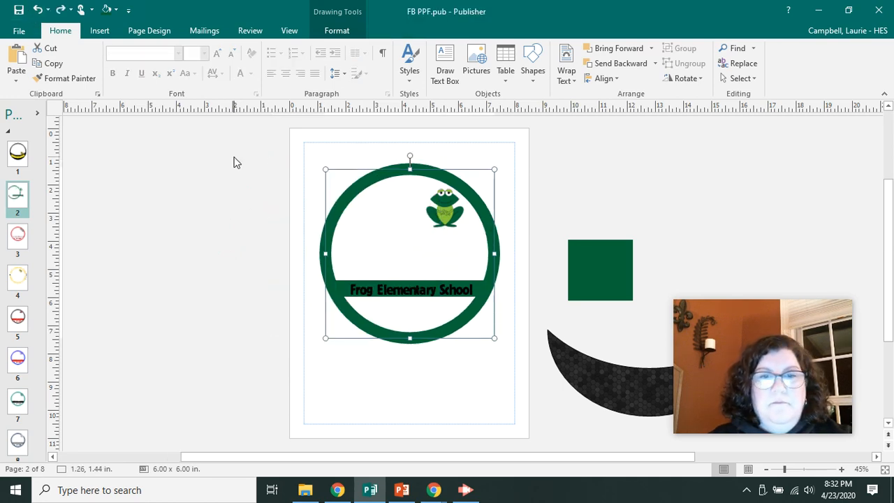
Step: Move the school name text box off the banner onto the empty area beside the page
left_click(417, 285)
left_click_drag(415, 279, 199, 212)
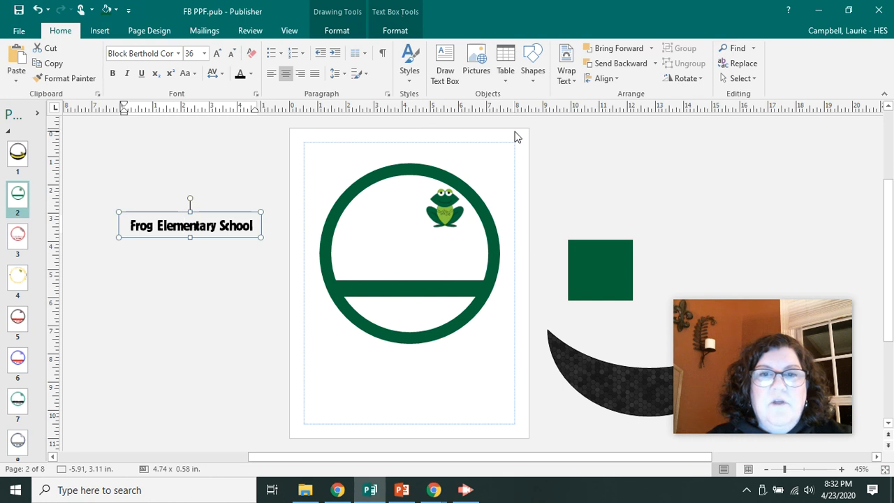
left_click(526, 161)
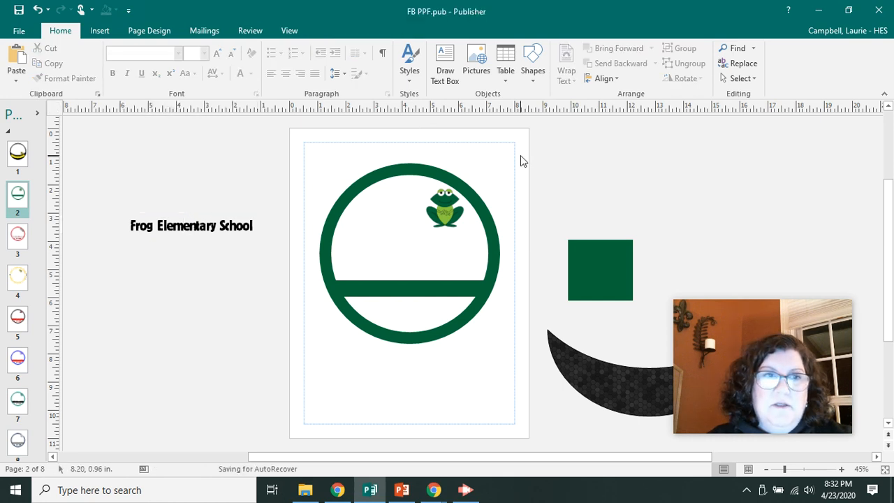
Step: Insert WordArt in the plain orange style with the text "Frog Elementary School"
left_click(113, 32)
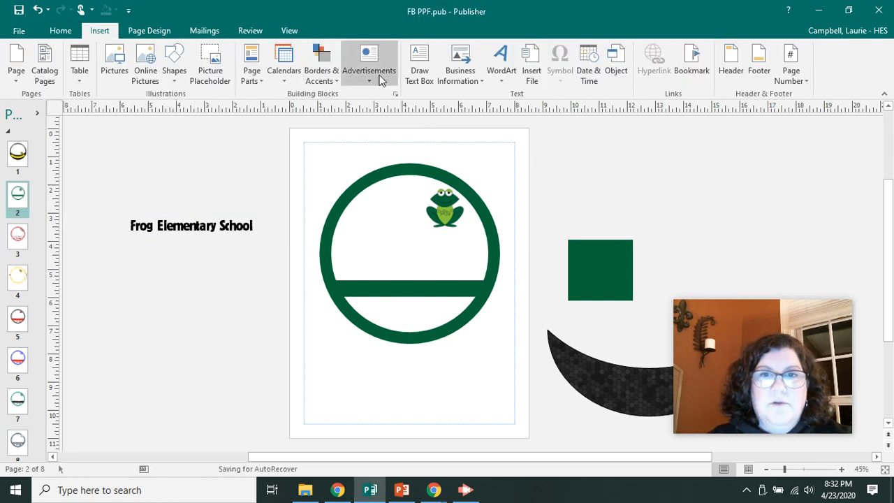
left_click(497, 62)
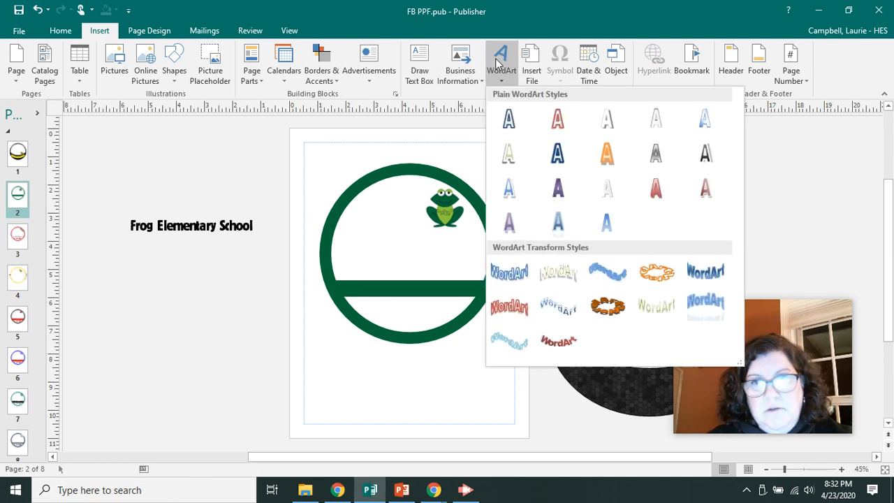
left_click(606, 154)
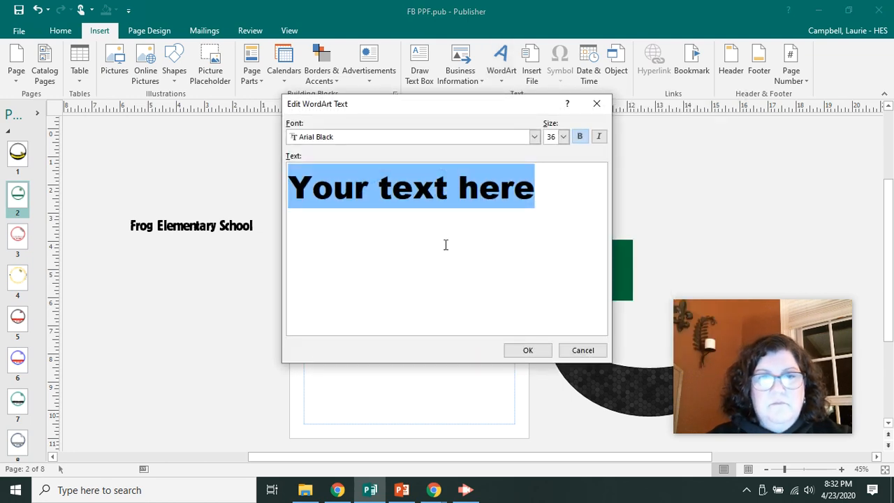
type("Frog ")
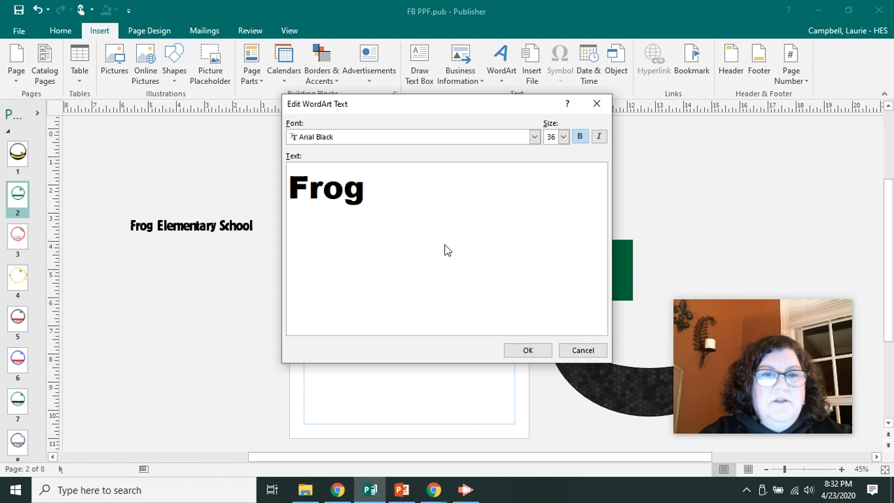
type("Eleme")
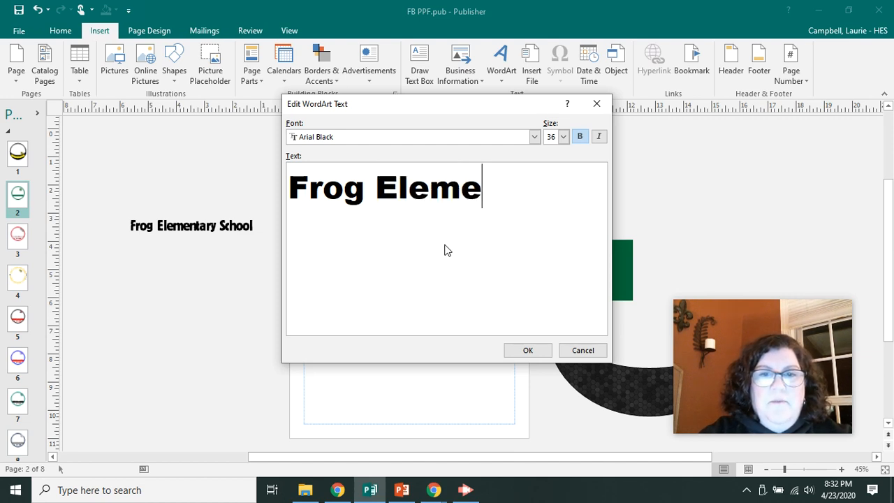
type("ntary School")
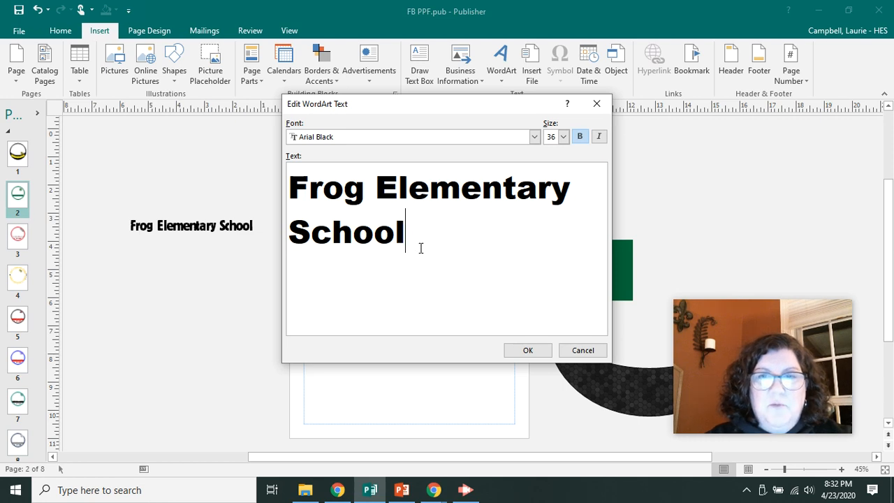
left_click(517, 355)
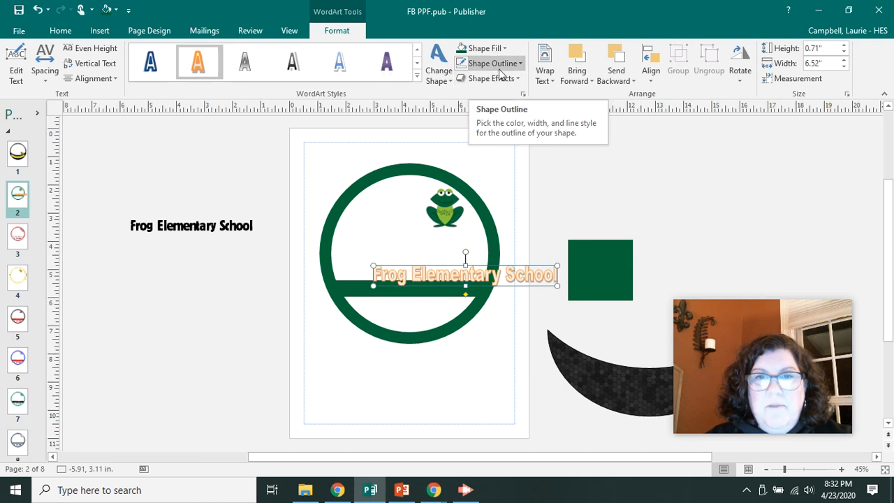
Step: Apply a gold glow variation to the WordArt and move it onto the green banner
left_click(492, 79)
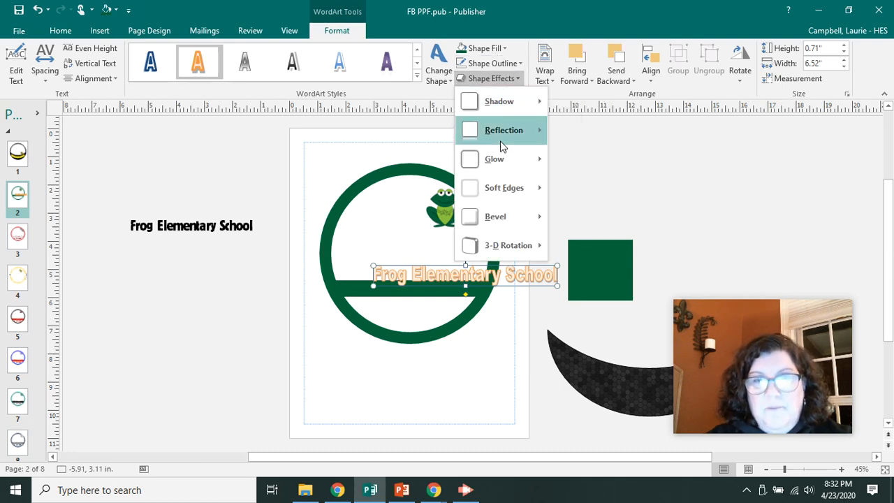
mouse_move(499, 162)
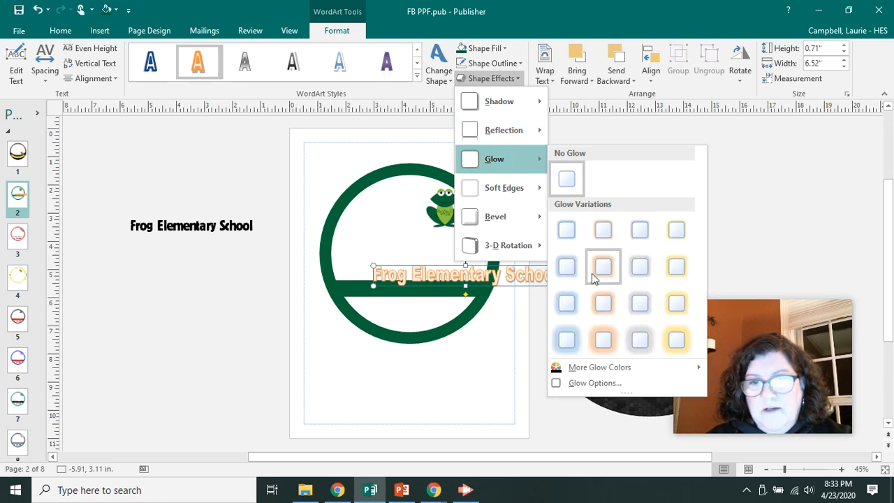
left_click(674, 308)
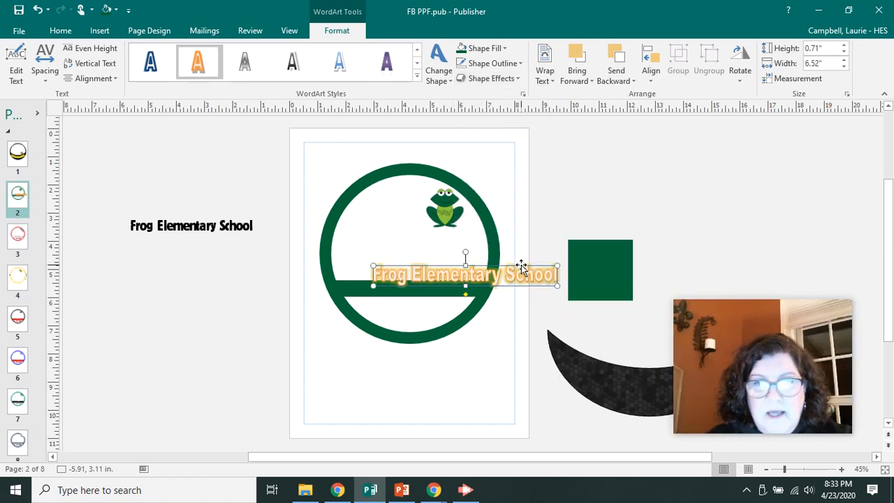
left_click_drag(522, 265, 483, 281)
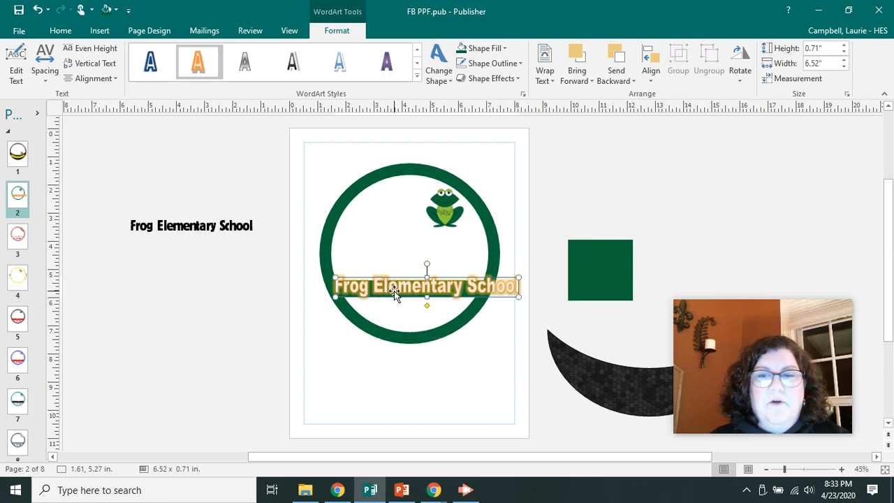
Step: Select the black textured crescent beside the page, and open page 1 to examine the bee frame's curved lettering
left_click_drag(706, 311, 703, 161)
left_click(601, 374)
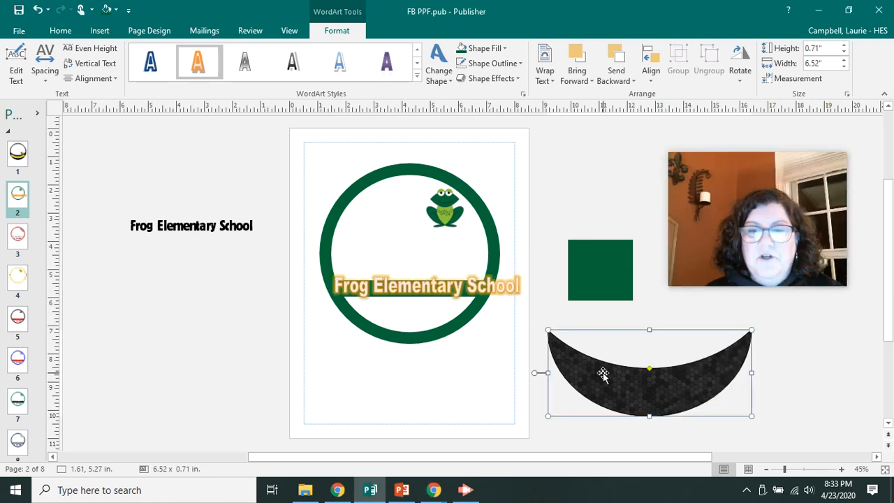
left_click(21, 161)
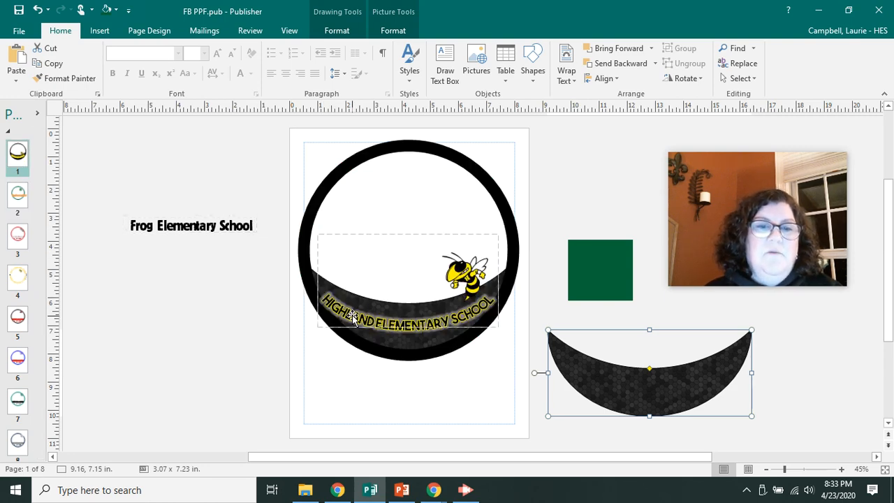
Step: Open page 7, which holds the green "OCHS Class of 2020" frame
left_click(455, 174)
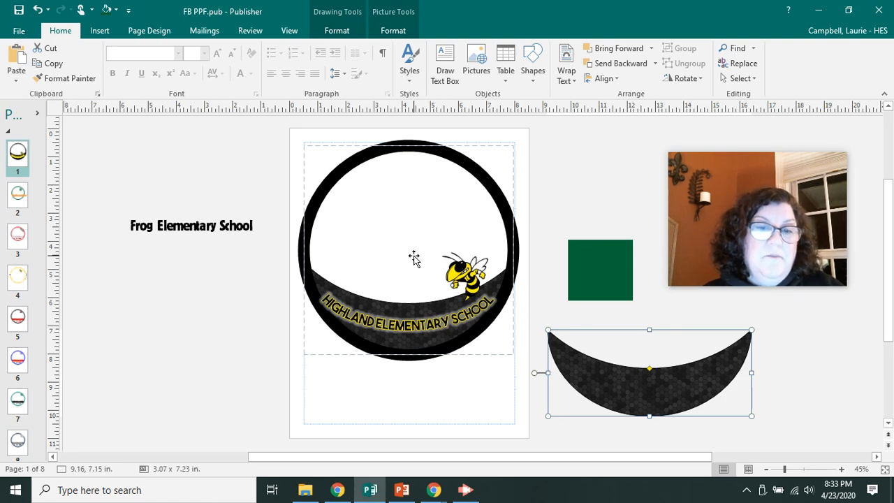
left_click(570, 358)
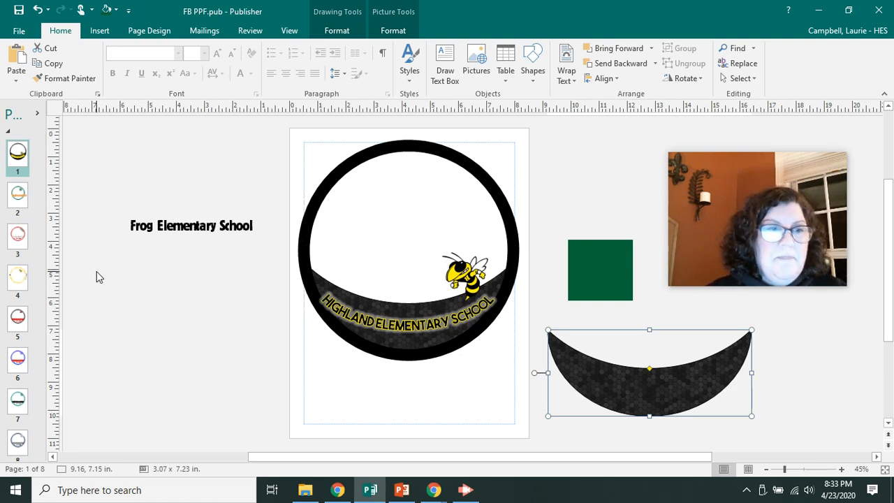
scroll(40, 230, "down", 1)
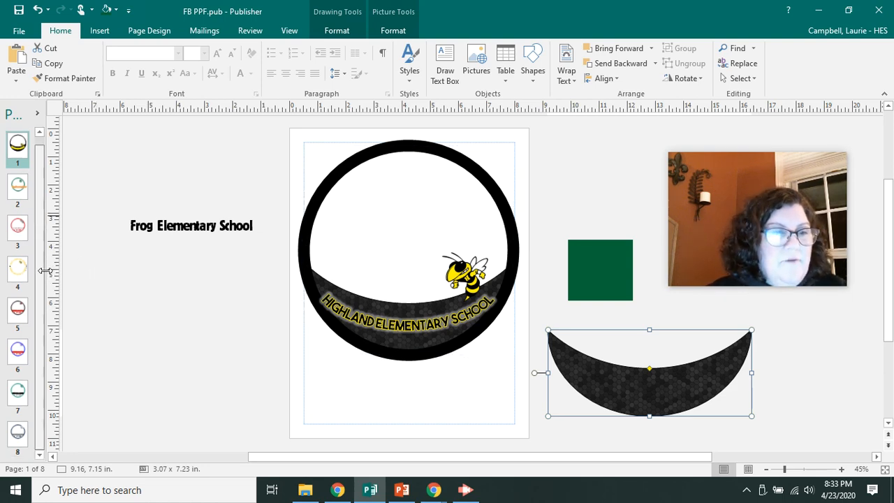
left_click(18, 393)
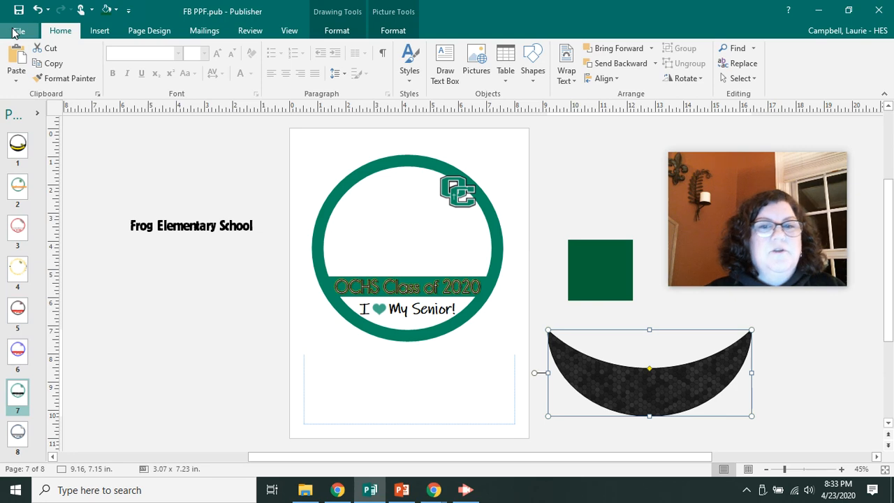
Step: Move the black textured crescent about 1.1 in farther away from the page
left_click(566, 339)
left_click(582, 363)
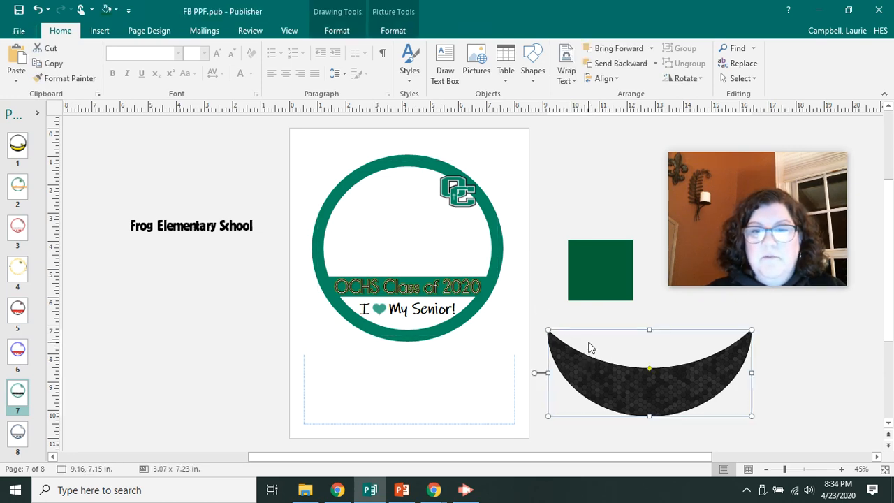
left_click(592, 343)
left_click(579, 361)
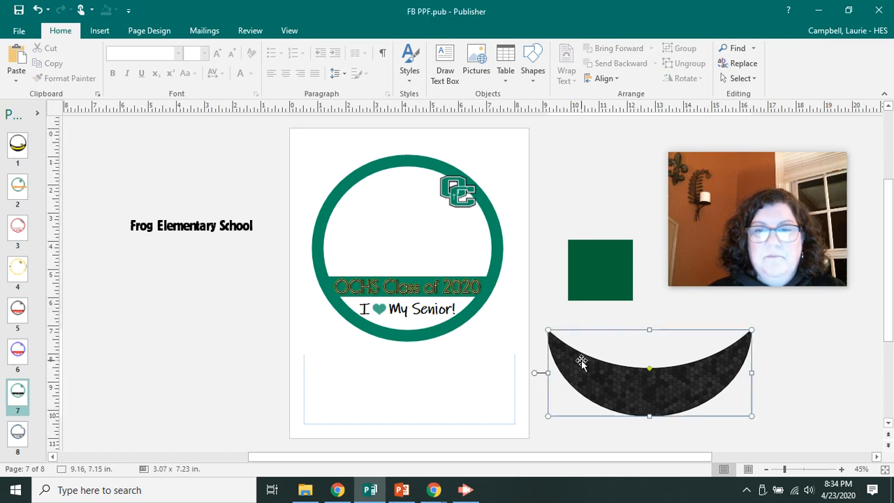
left_click_drag(595, 369, 625, 369)
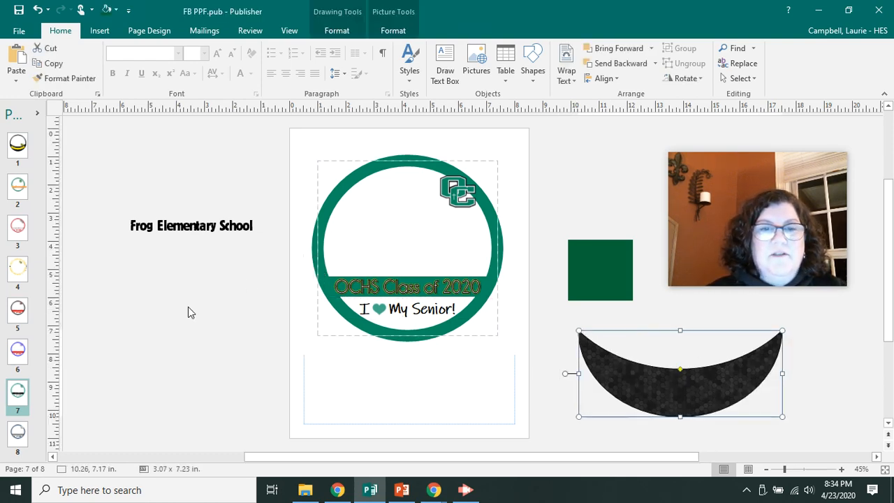
Step: Start saving a copy of the page in the current FB PPF folder with the file name "FB PPF OCath HS"
left_click(19, 33)
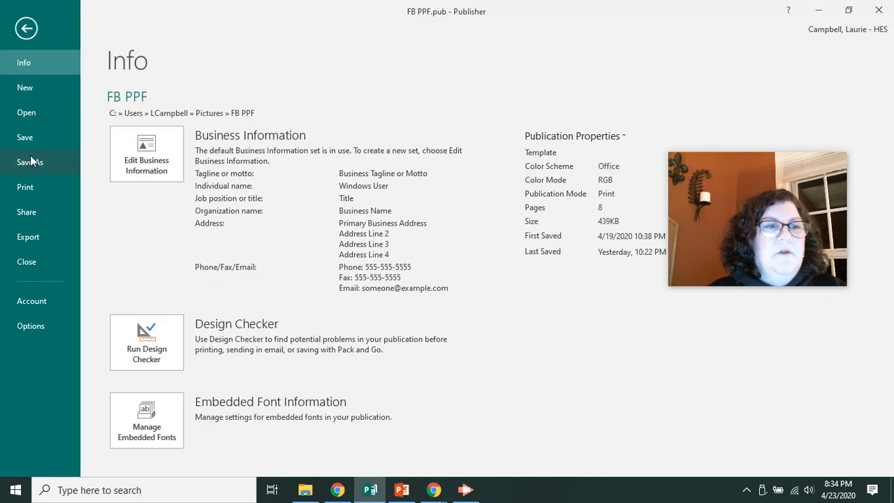
left_click(30, 162)
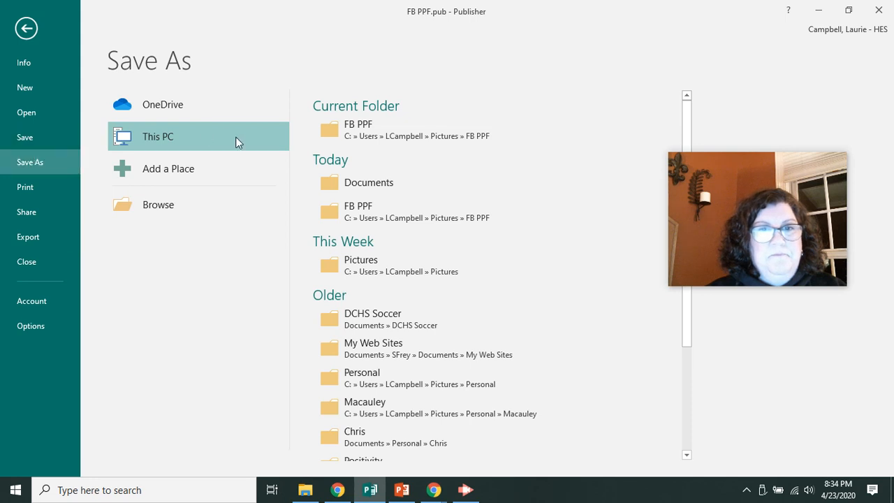
left_click(376, 128)
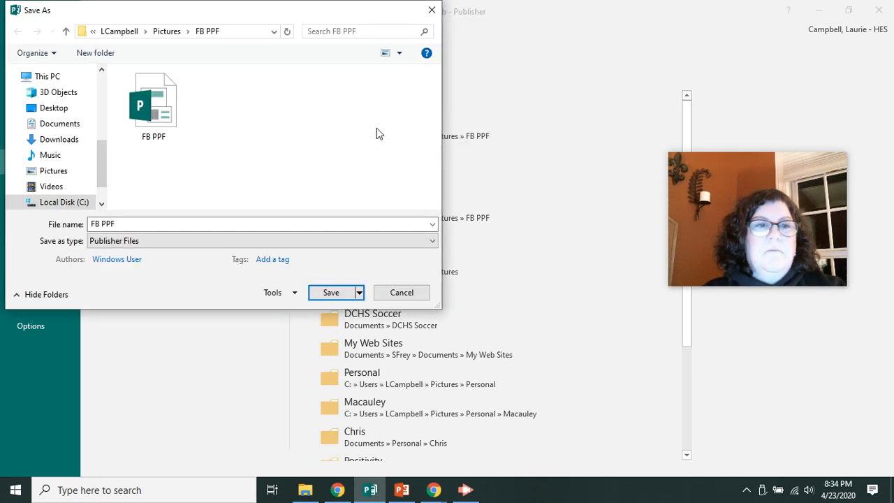
left_click(134, 223)
key("ctrl+a")
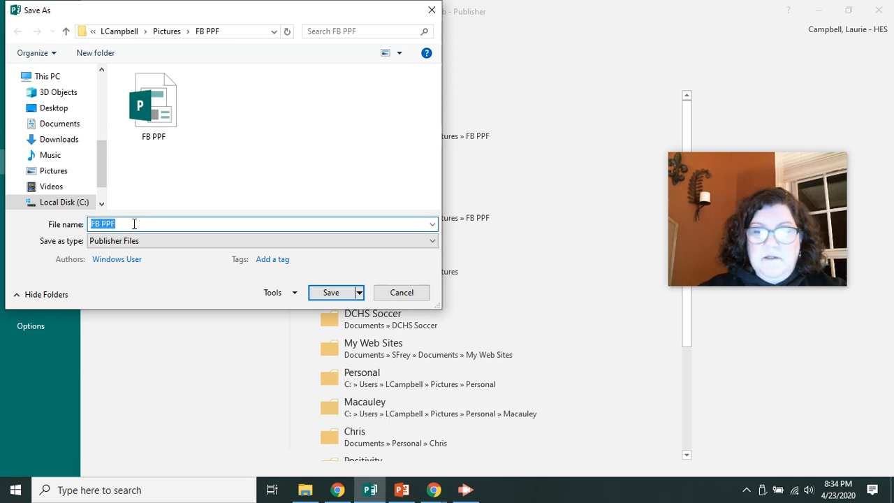
key("BackSpace")
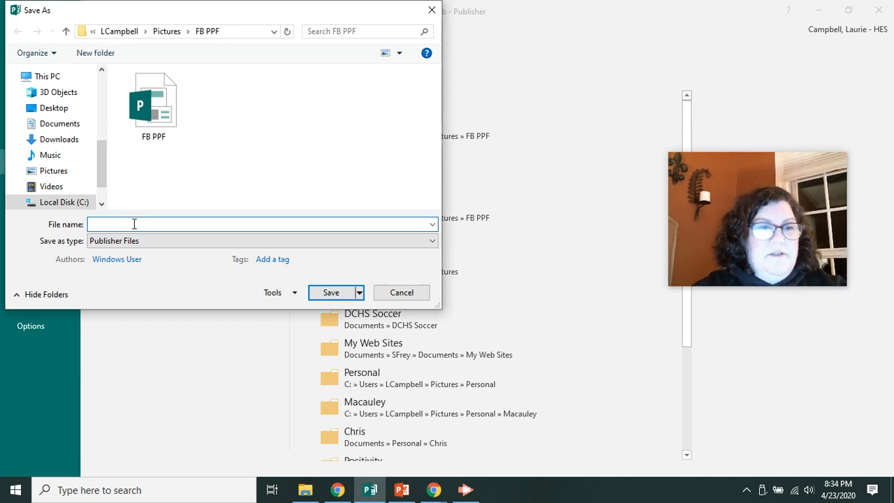
type("O")
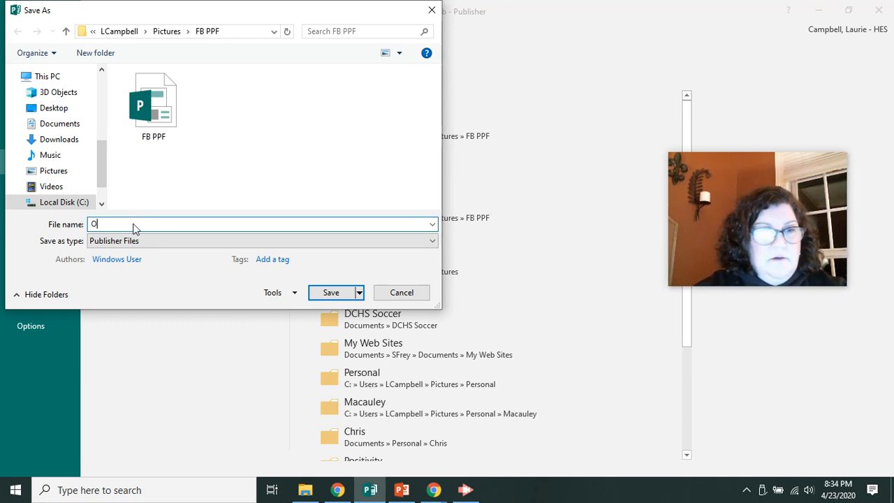
type("CFB ")
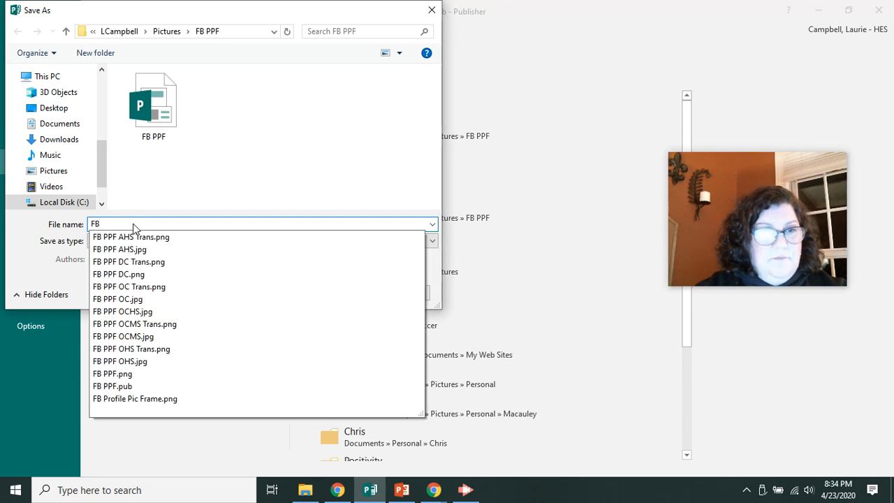
type("PPF ")
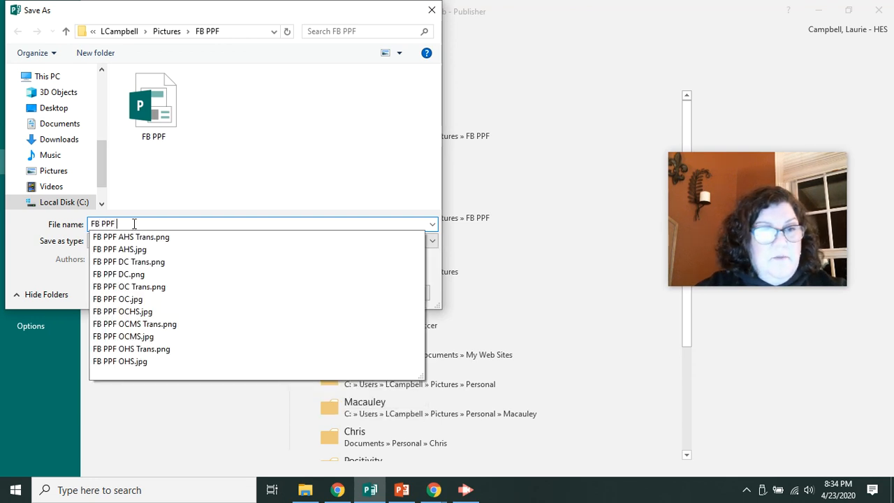
type("C")
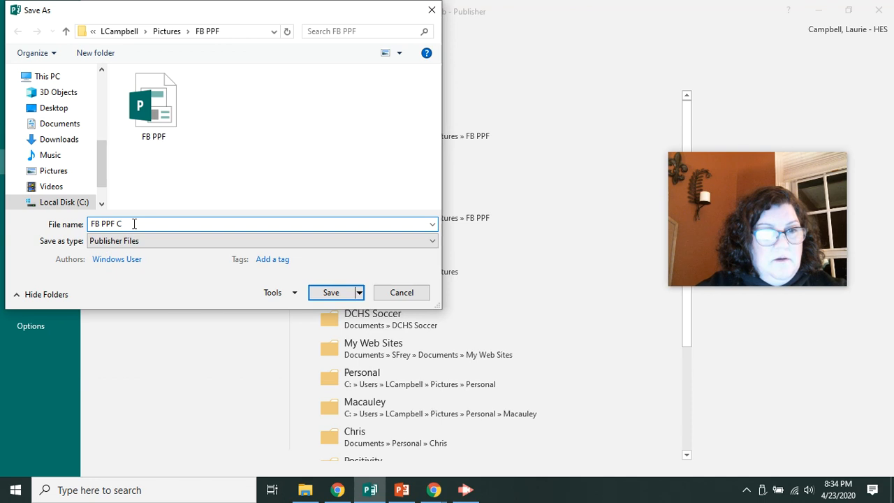
key("BackSpace")
type("OC")
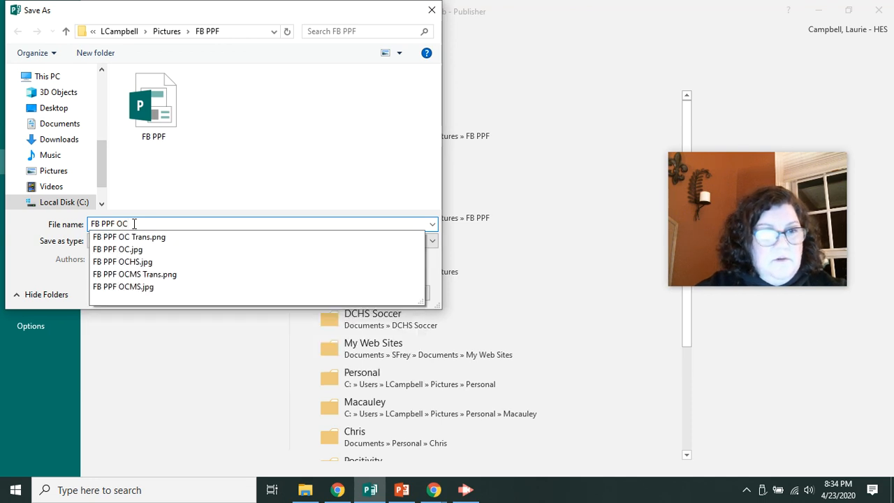
type("HS")
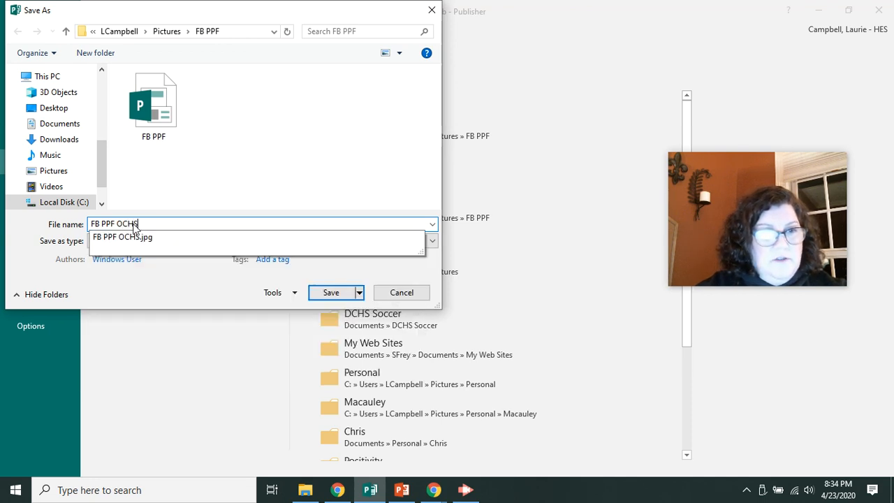
key("BackSpace")
key("BackSpace")
key("BackSpace")
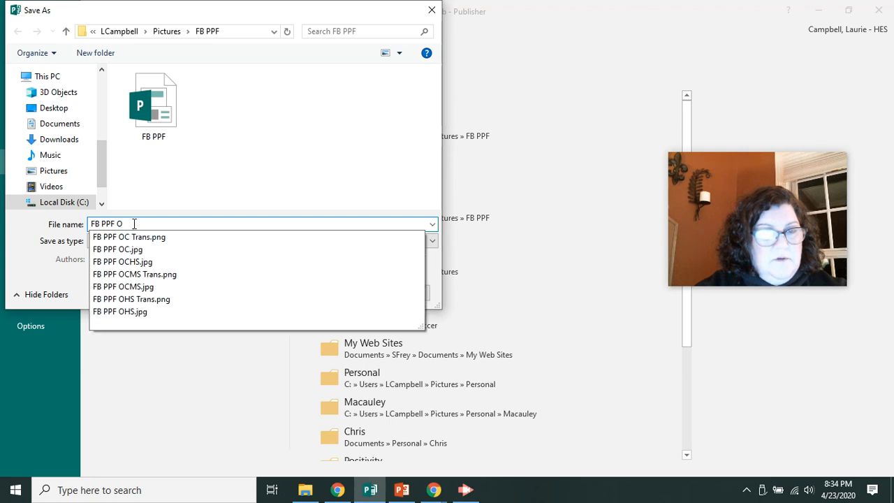
type("Cath H")
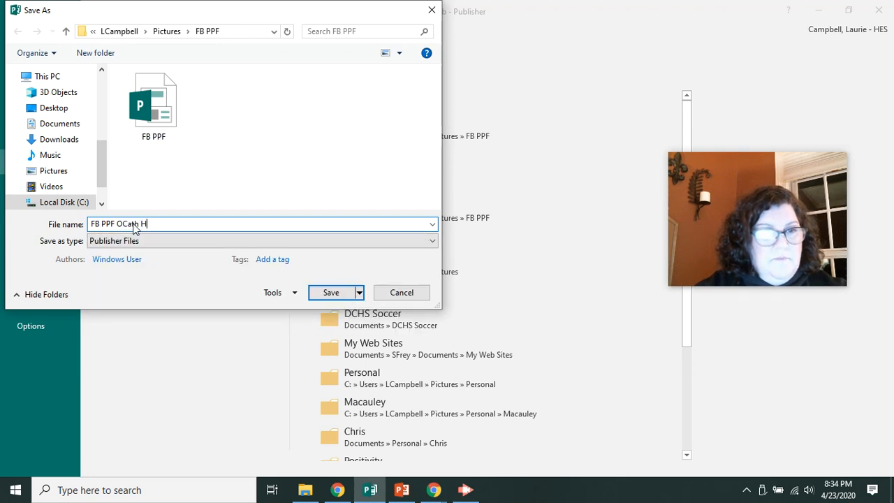
type("S")
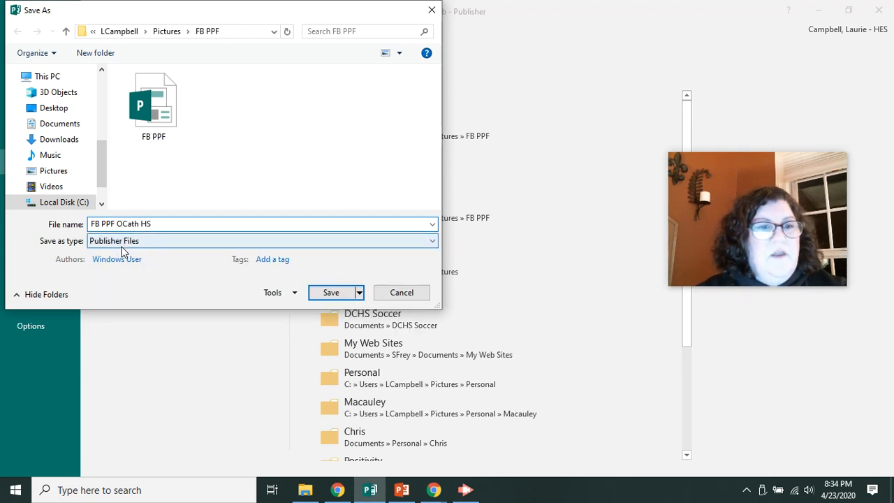
Step: Set the file type to JPEG File Interchange Format and save the frame image
left_click(126, 241)
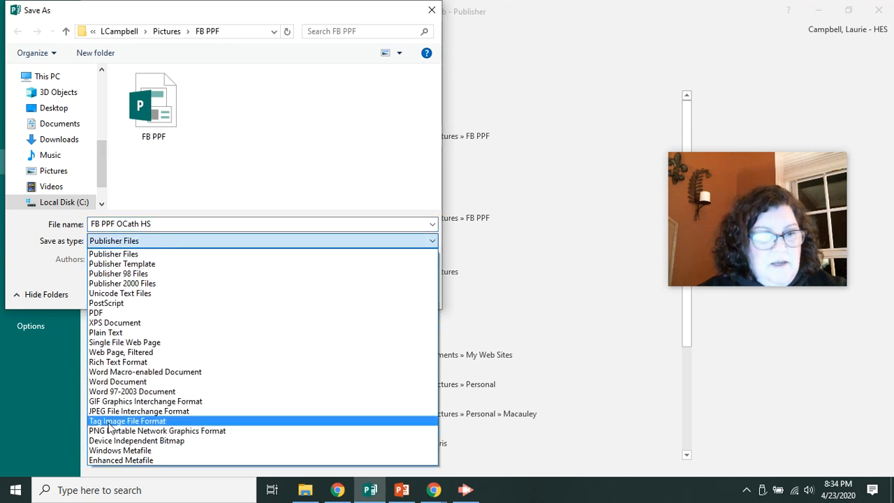
left_click(111, 413)
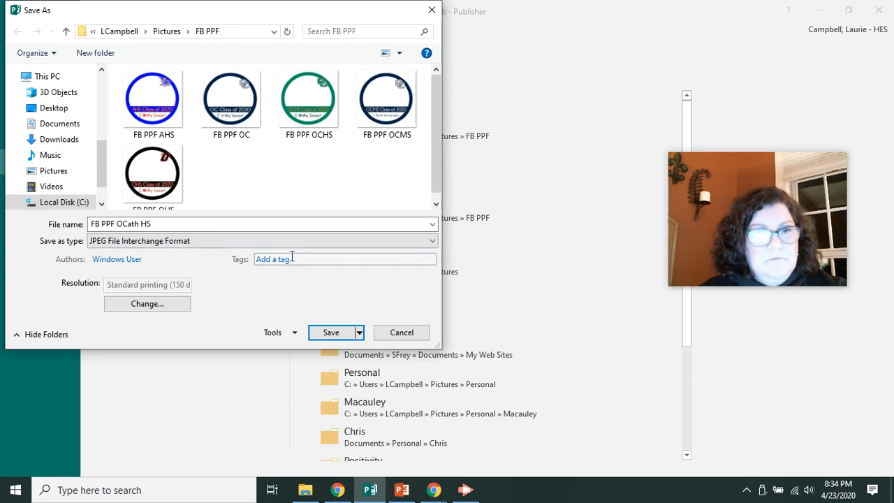
left_click(320, 332)
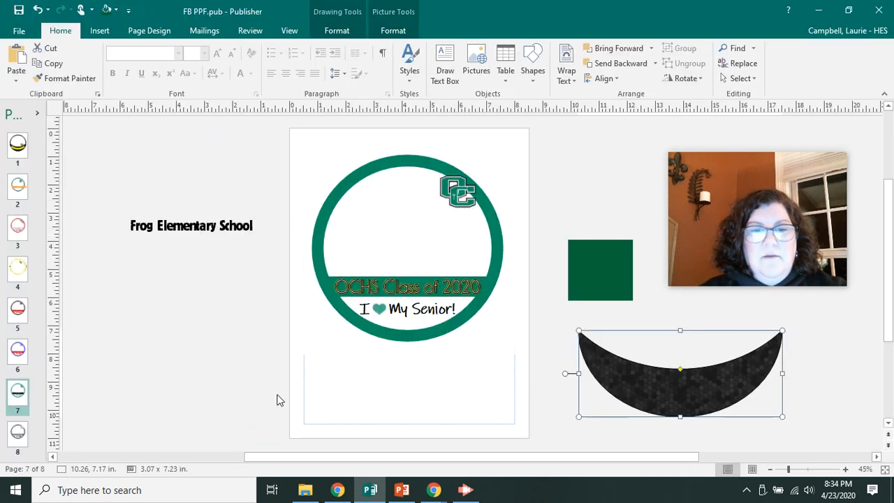
Step: Switch to File Explorer and open the FB PPF OCath HS picture from the FB PPF folder in Photos
mouse_move(308, 493)
left_click(303, 437)
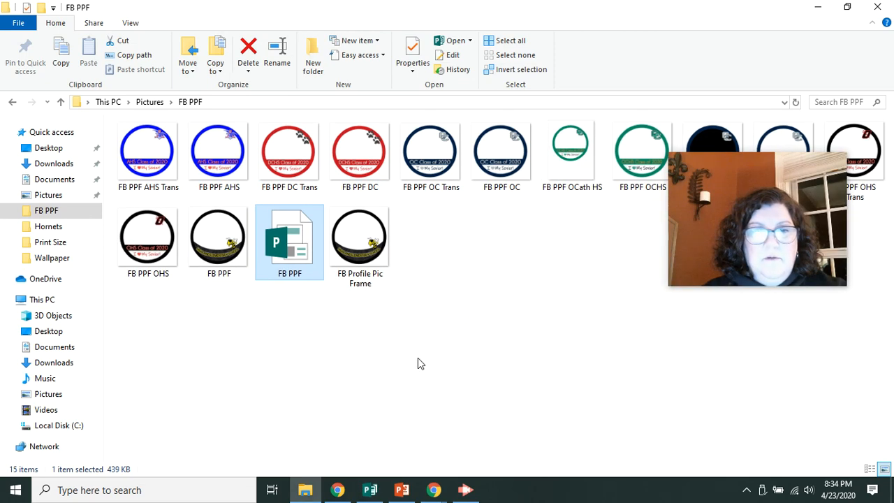
left_click(584, 157)
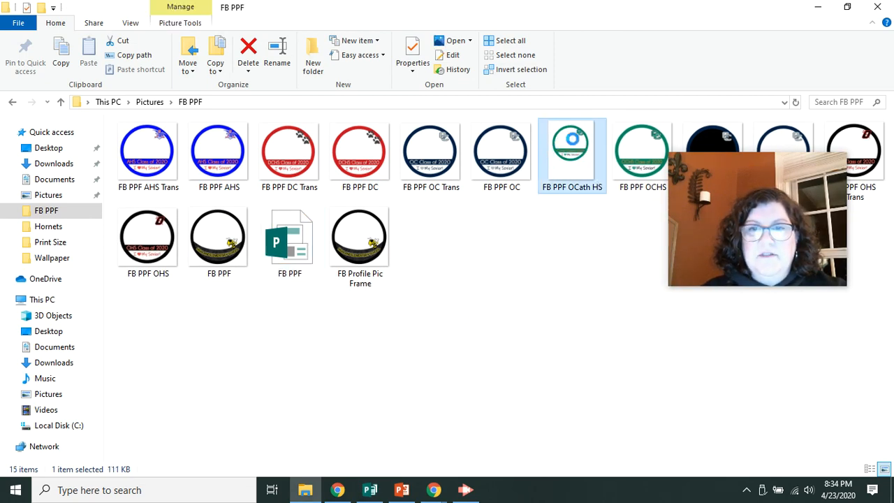
double_click(570, 167)
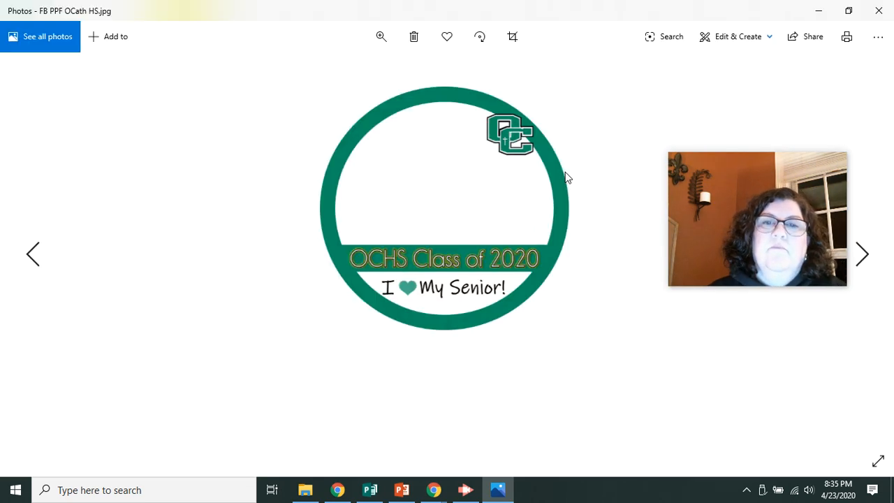
Step: Crop the picture to a near-square area closely surrounding the green ring and save it over the original file
left_click(512, 39)
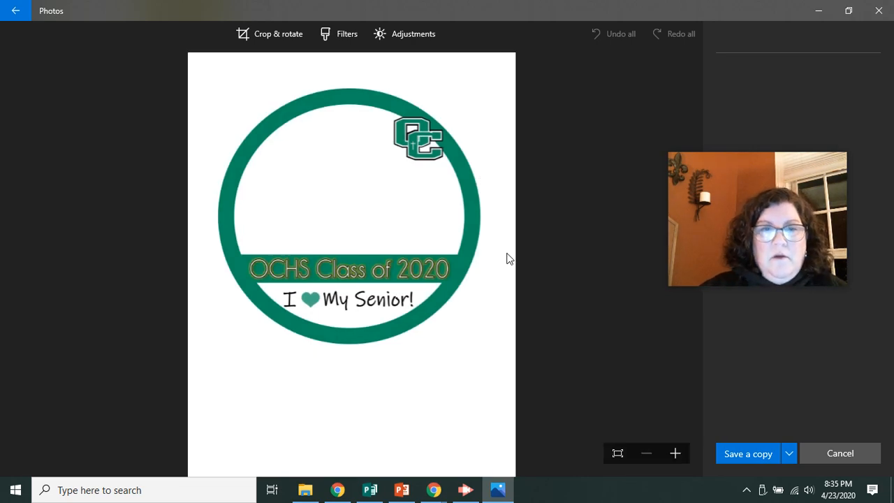
left_click(264, 37)
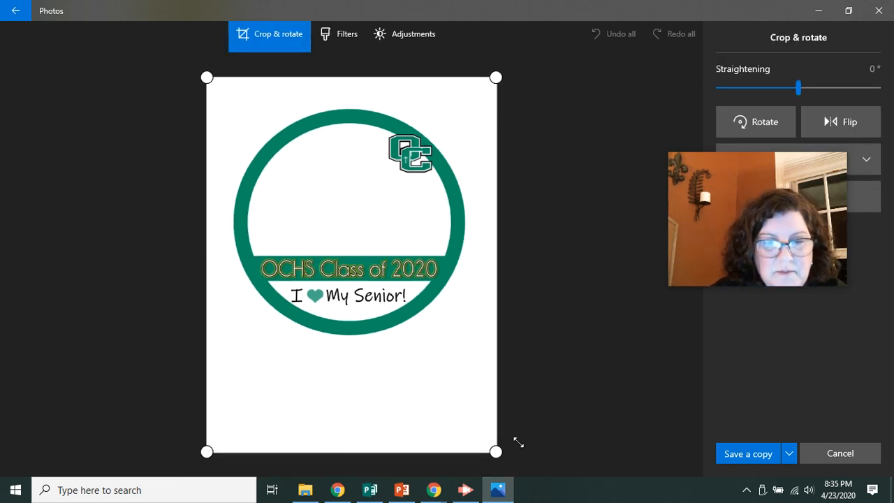
left_click_drag(497, 454, 499, 361)
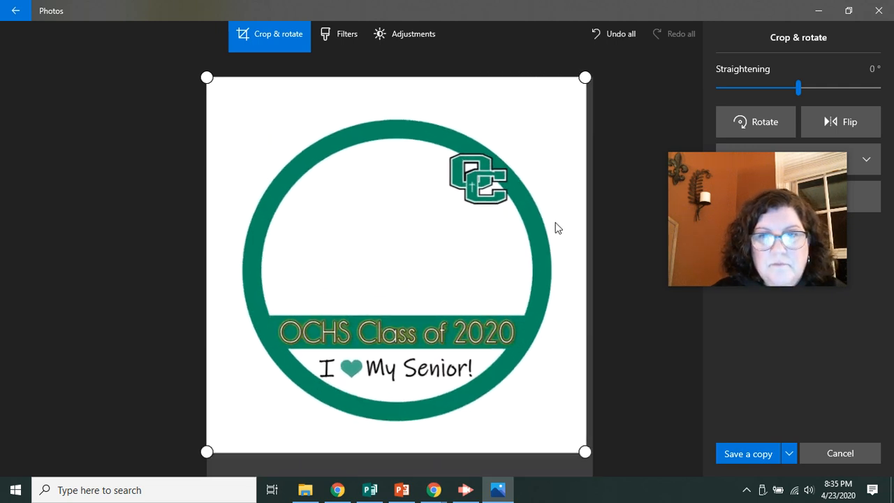
left_click_drag(374, 77, 361, 91)
left_click_drag(202, 234, 211, 233)
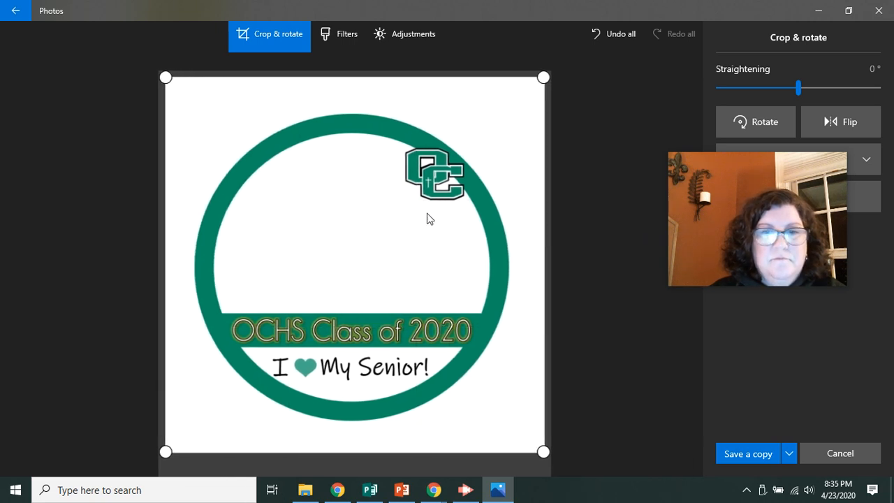
left_click(790, 456)
left_click(780, 432)
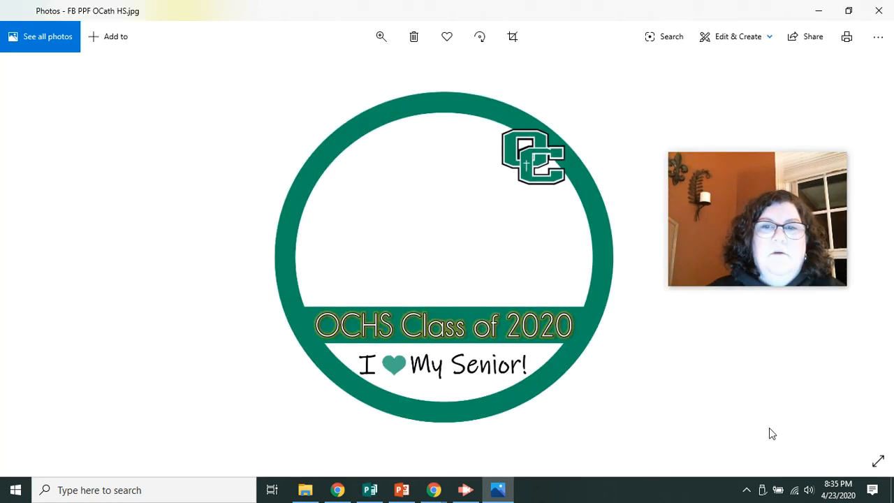
Step: Close Photos, minimize the FB PPF folder window and return to Publisher
left_click(879, 7)
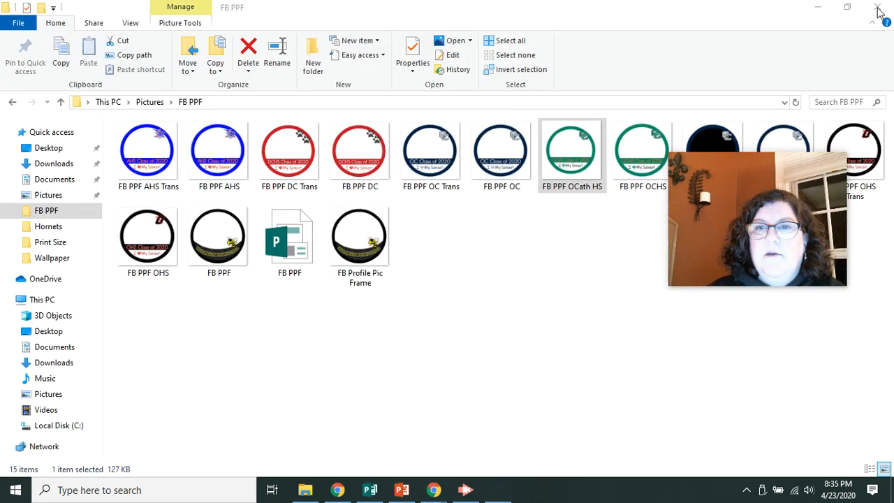
left_click(818, 8)
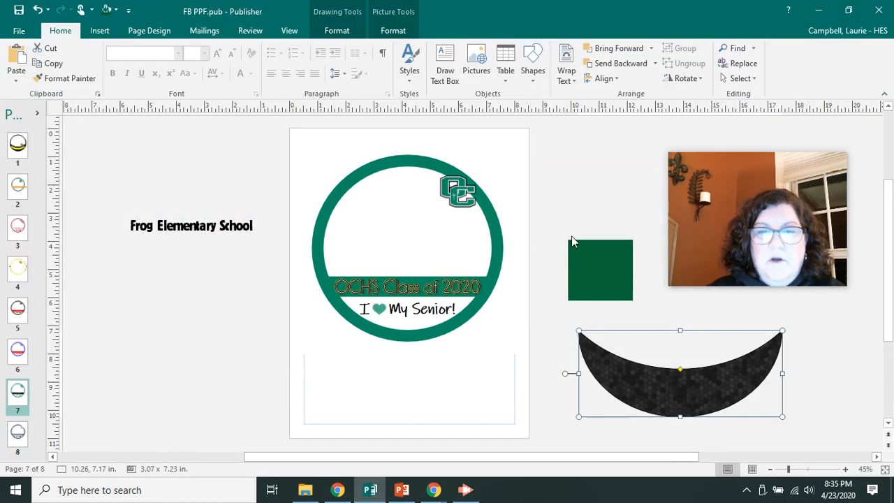
mouse_move(435, 491)
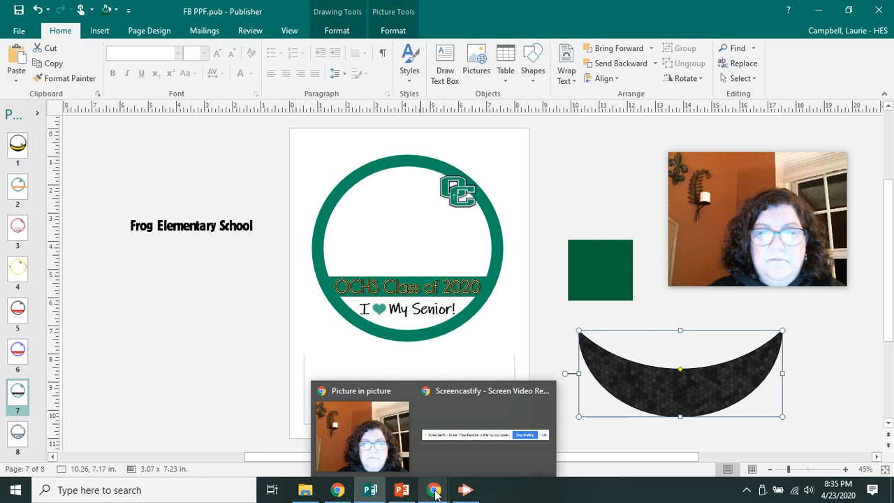
Step: Switch from Publisher to Chrome and open lunapic.com in a new tab
left_click(818, 11)
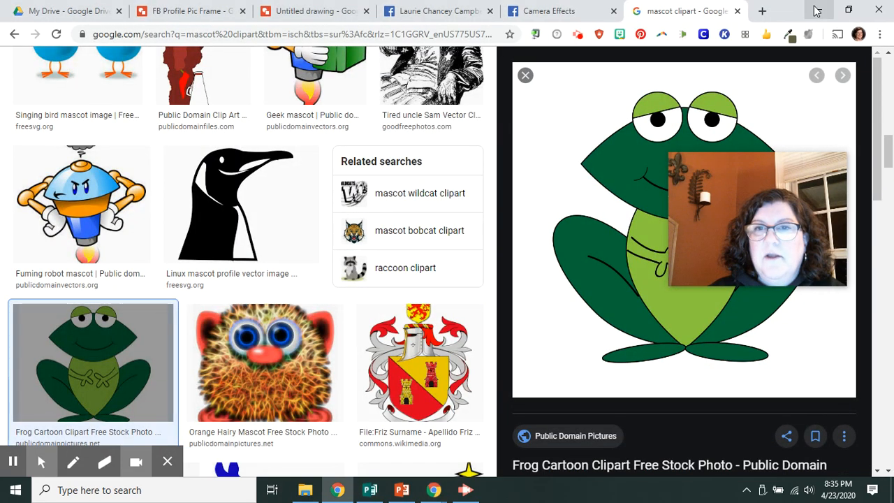
left_click(761, 12)
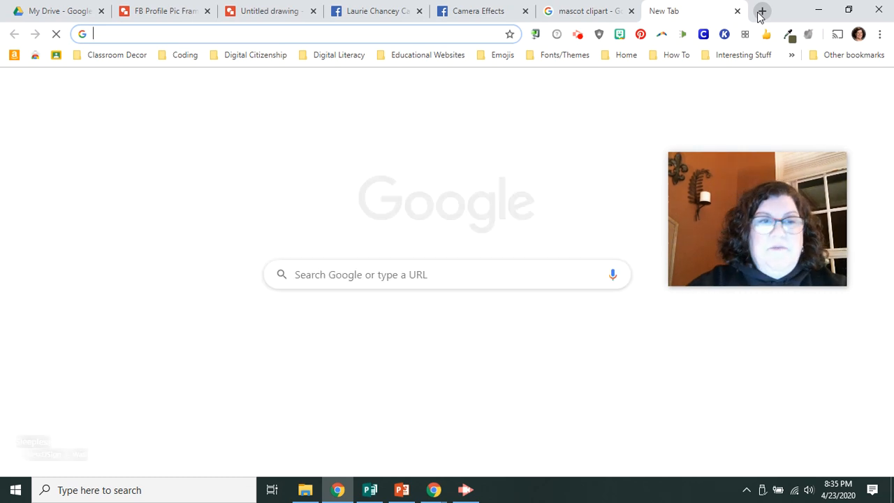
type("lun")
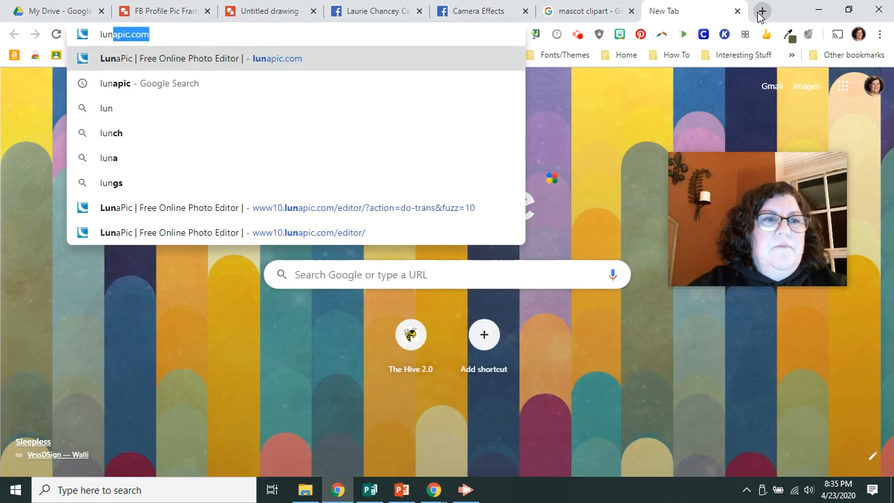
type("apic.com")
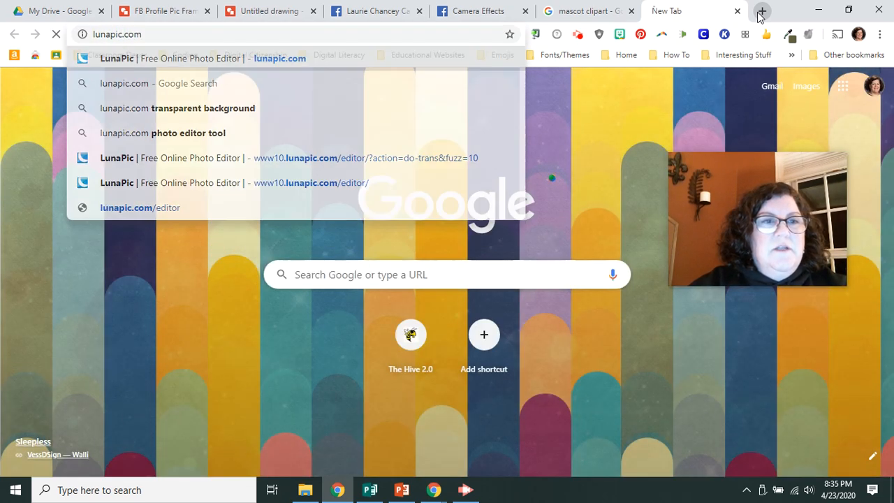
key("Return")
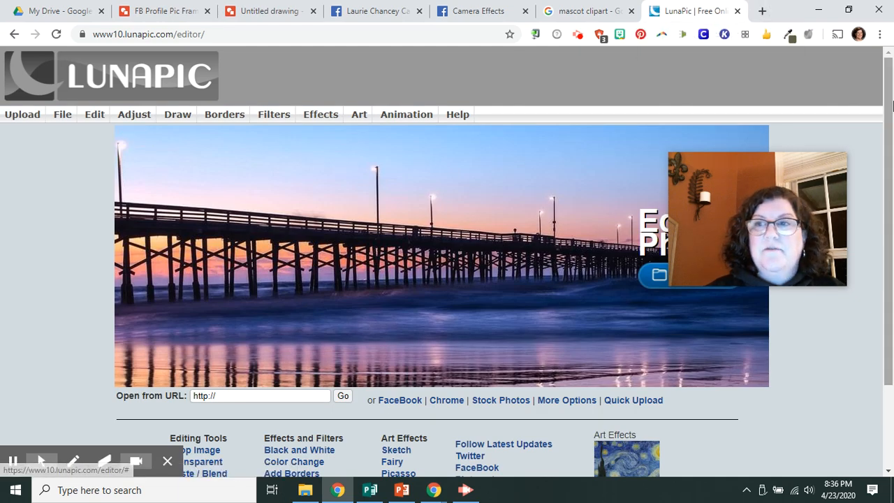
Step: Upload the FB PPF OCath HS picture from the FB PPF folder in Pictures to LunaPic
left_click_drag(892, 102, 893, 134)
left_click_drag(741, 213, 760, 349)
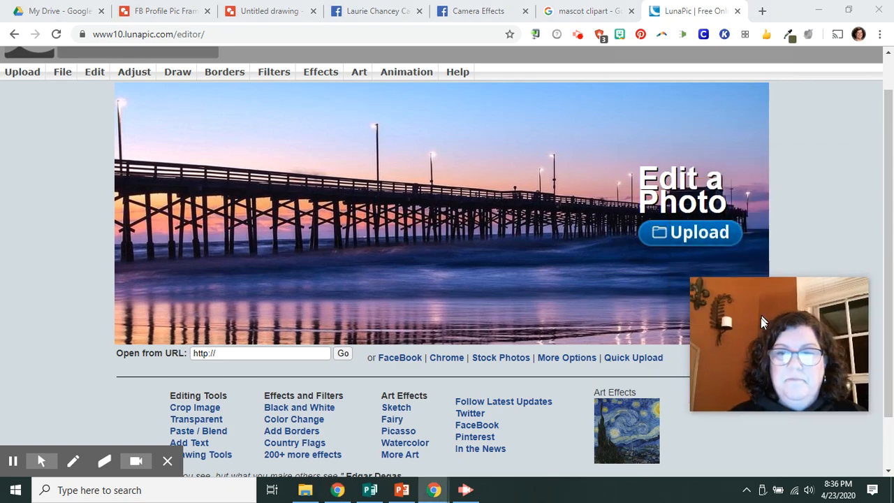
left_click(712, 236)
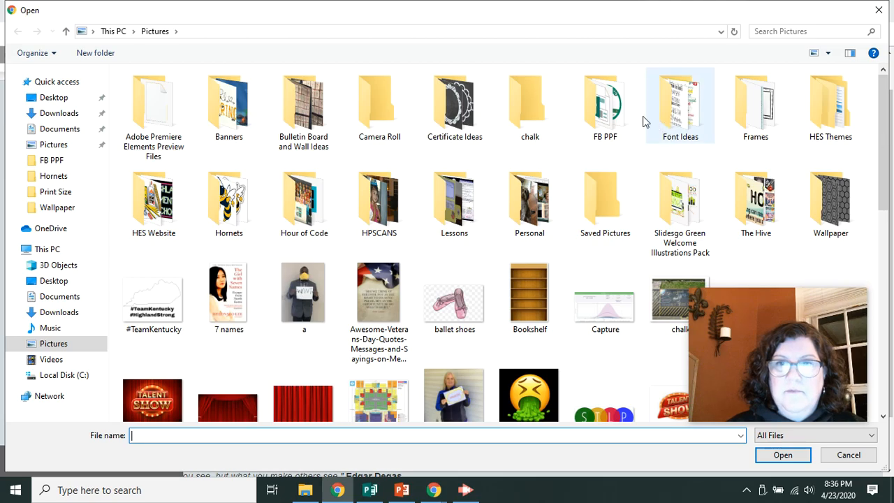
double_click(620, 114)
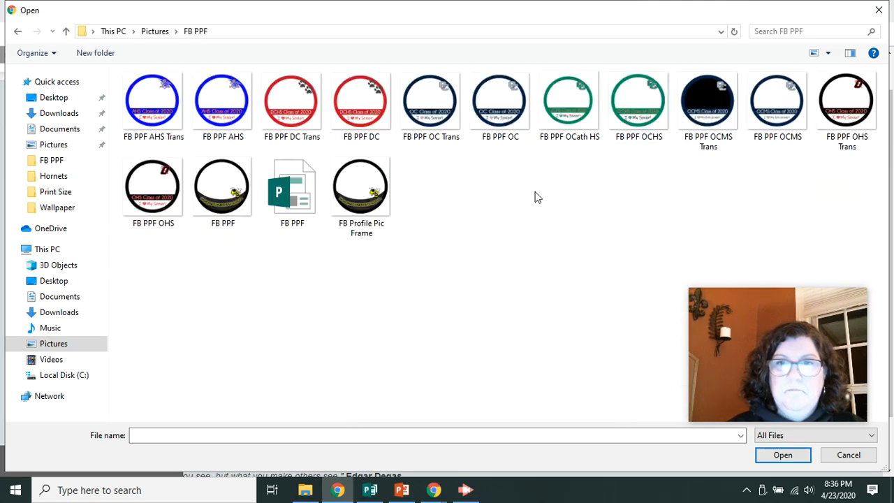
left_click(572, 89)
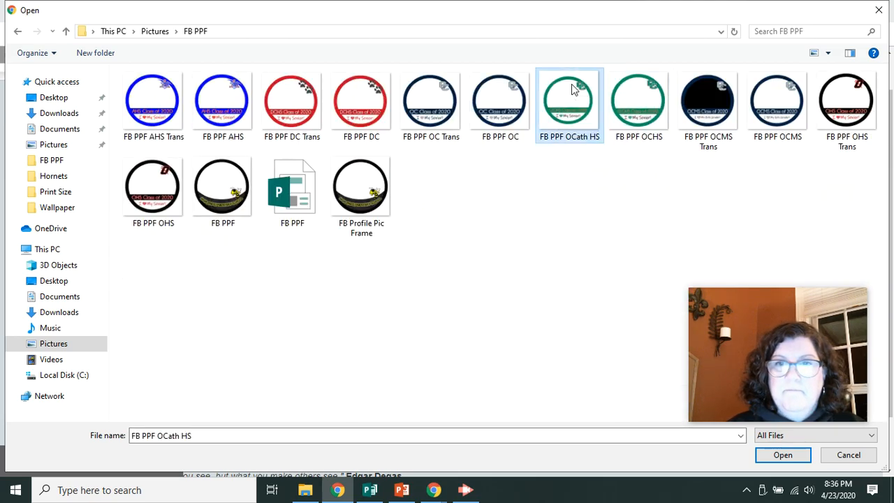
left_click(782, 455)
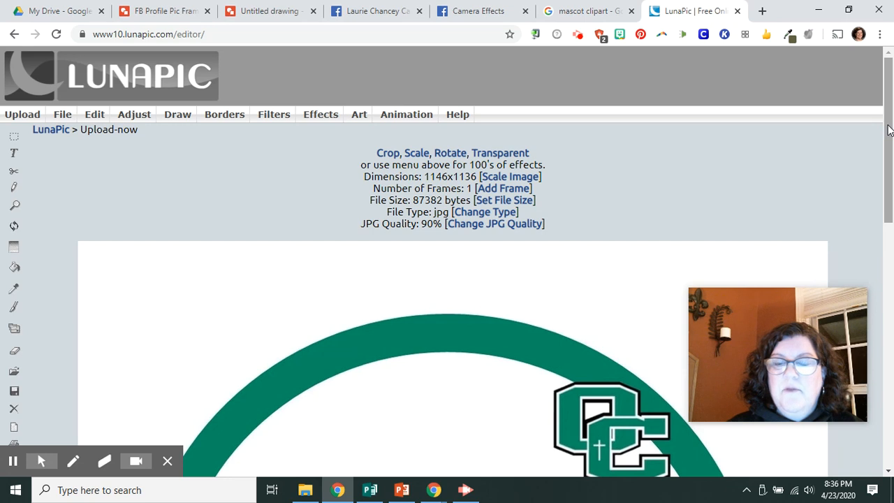
Step: Apply the Transparent tool to make the white area inside the green ring, above the class banner, transparent
mouse_move(889, 142)
left_mouse_down()
mouse_move(889, 202)
mouse_move(884, 146)
left_mouse_up()
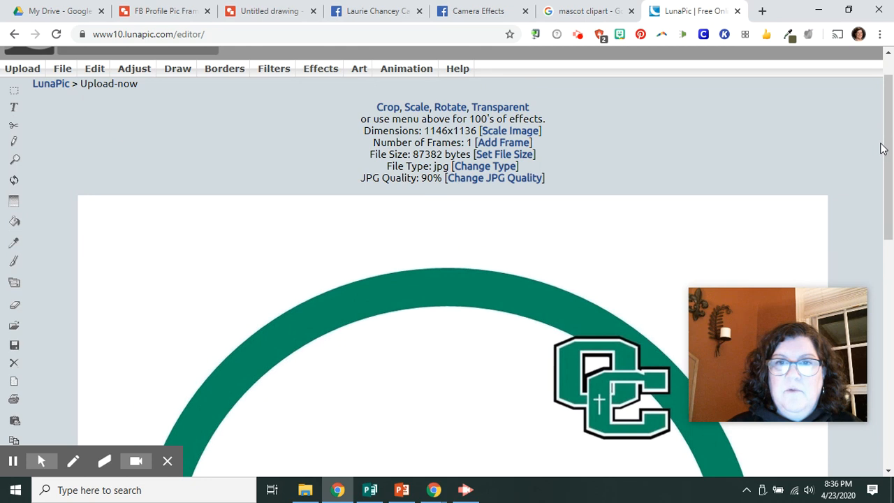
left_click(518, 109)
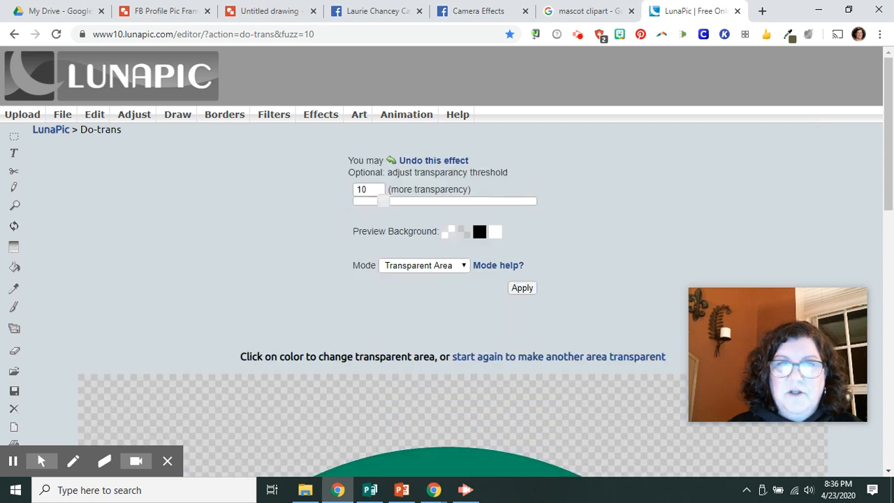
left_click_drag(891, 110, 891, 236)
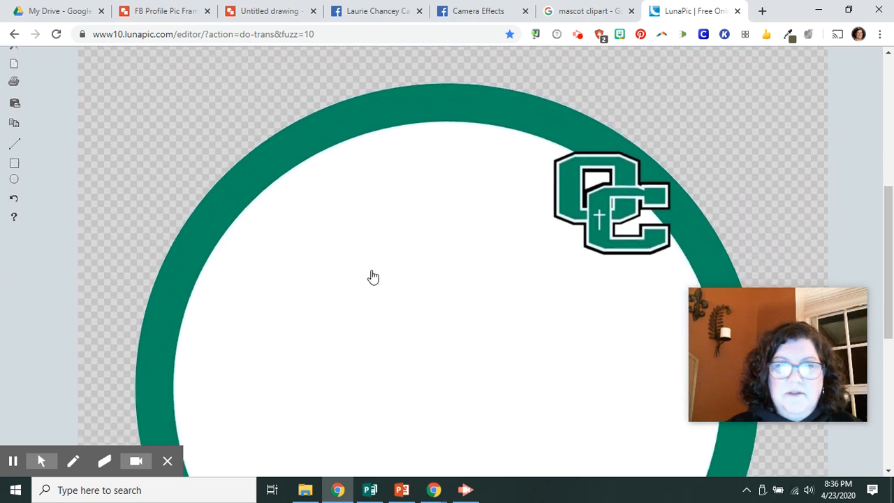
left_click(372, 277)
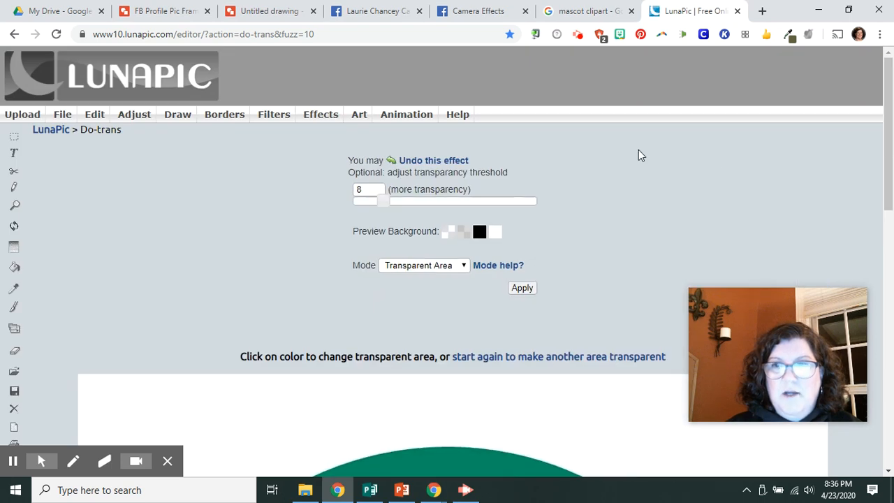
Step: Start saving the edited frame image and choose the FB PPF folder as its destination
left_click_drag(891, 112, 892, 242)
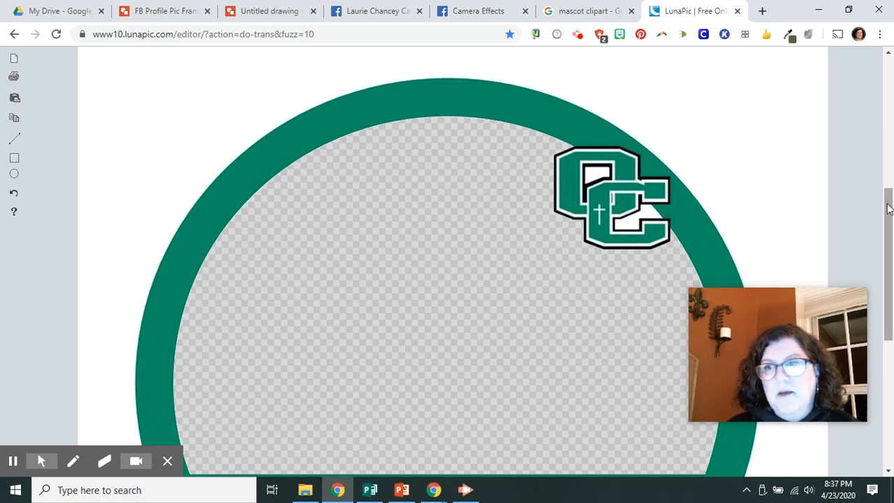
left_click_drag(888, 209, 892, 269)
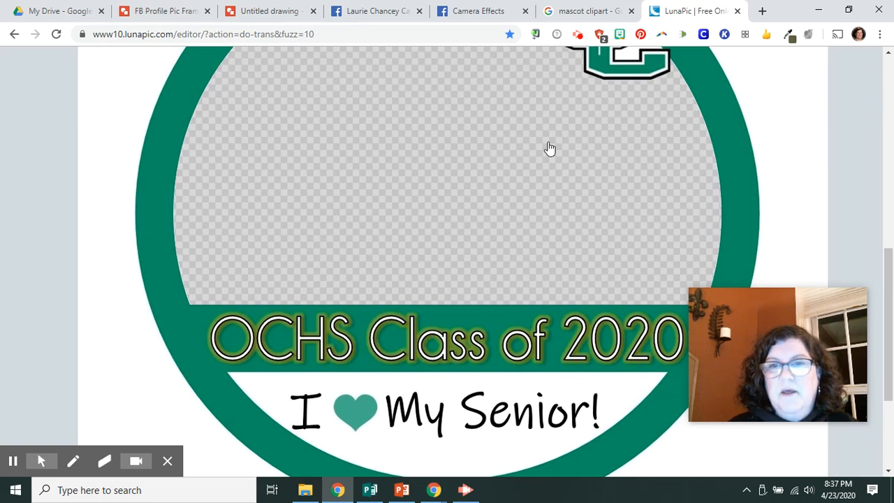
left_click_drag(890, 312, 893, 381)
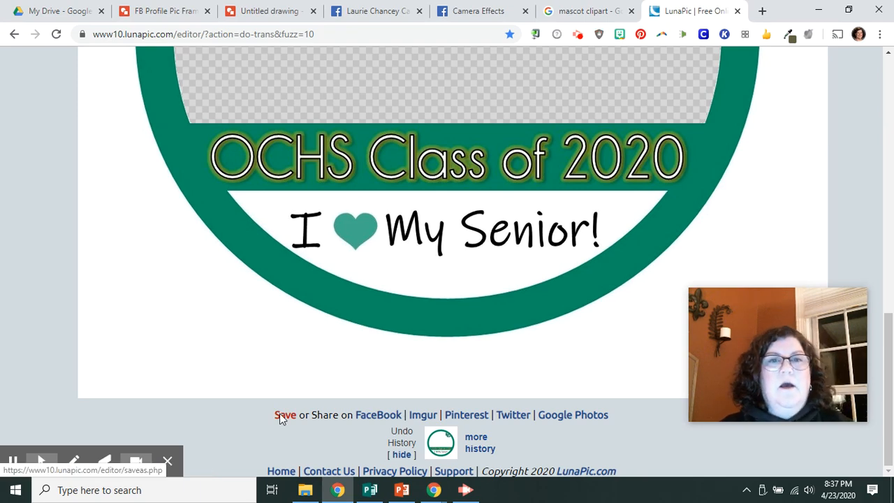
left_click(281, 415)
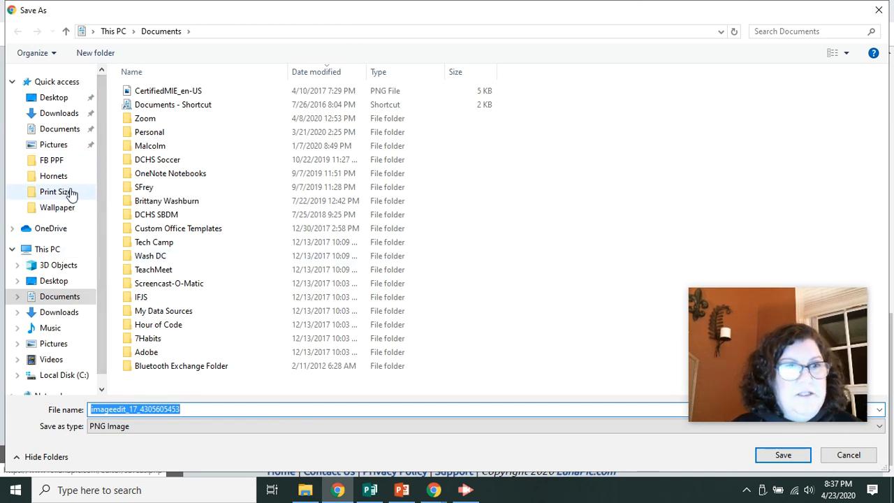
left_click(69, 166)
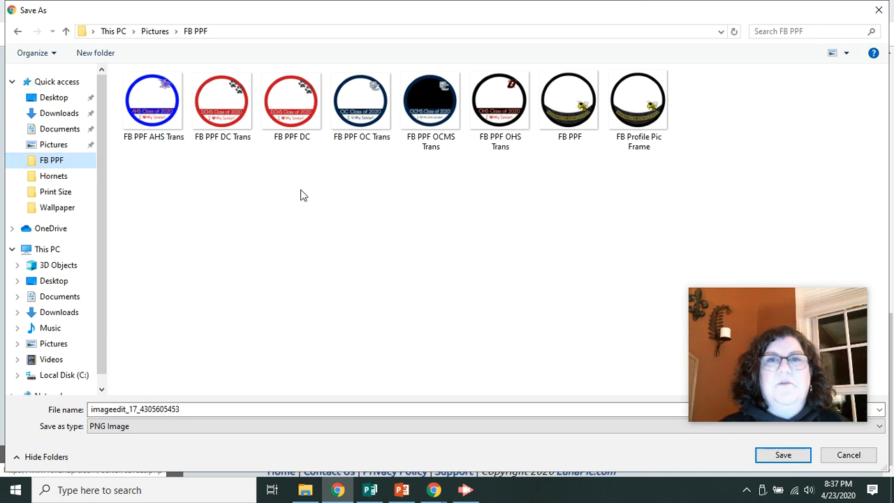
Step: Name the PNG image FB PPF OCath HS Trans and save it
left_click(198, 411)
double_click(196, 410)
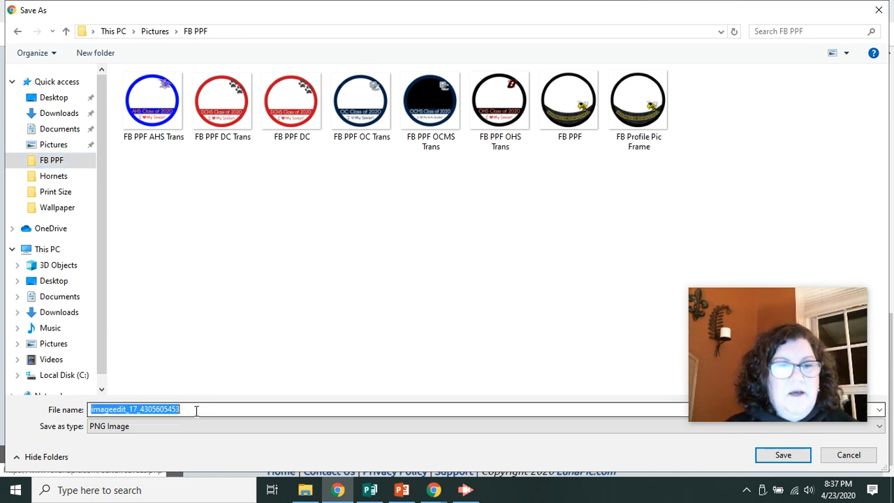
key("BackSpace")
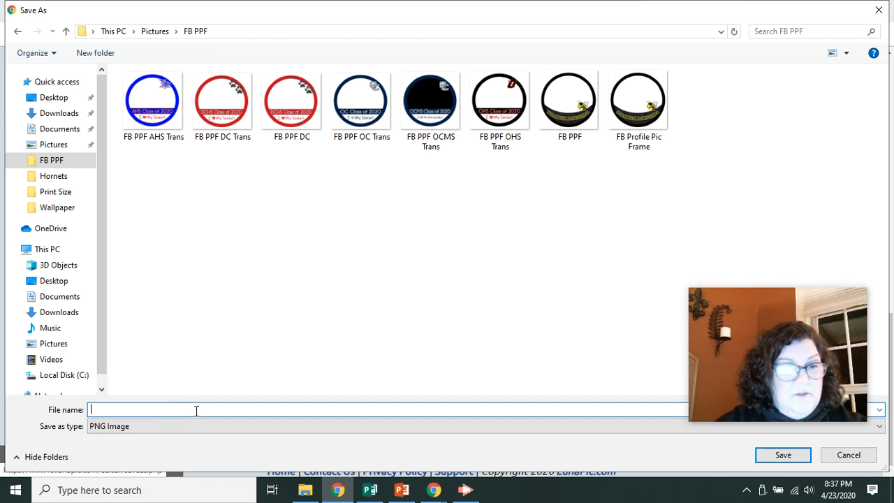
type("FB")
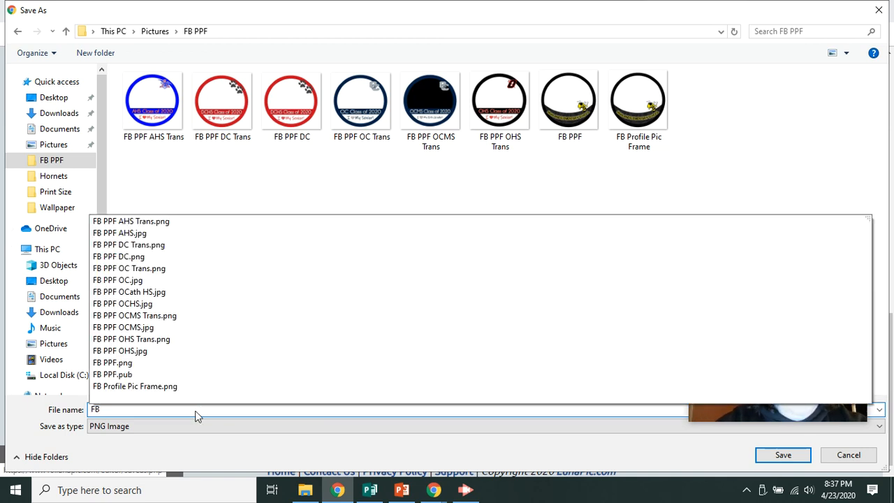
type(" PPF ")
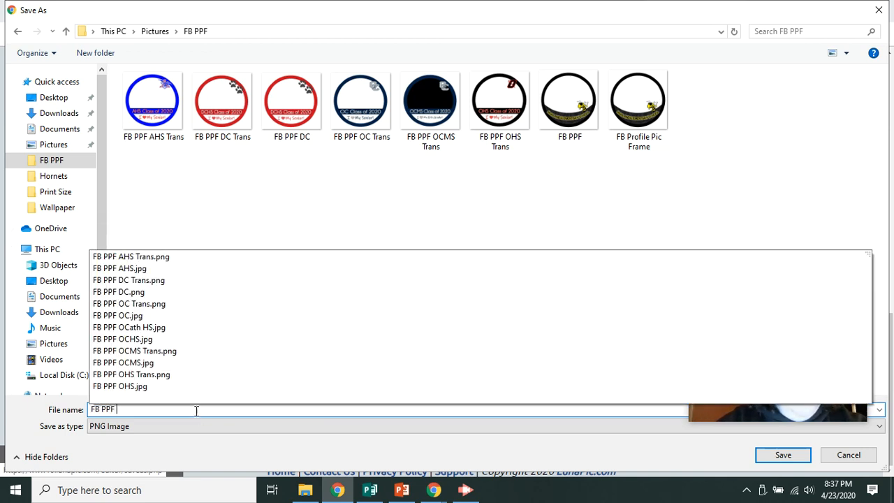
type("OCath")
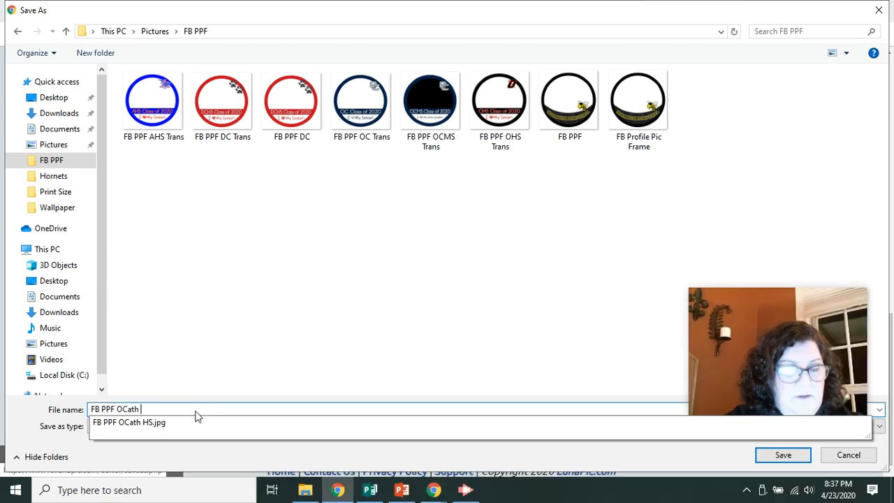
type(" HS Tra")
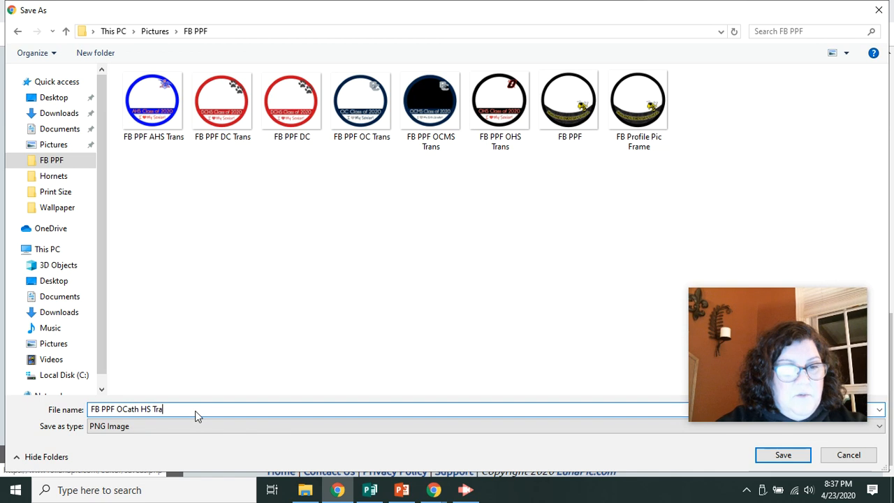
type("ns")
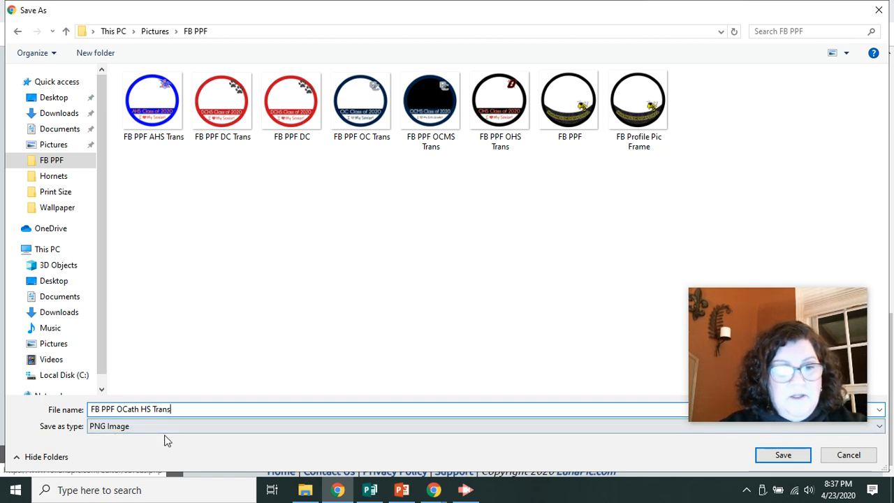
left_click(763, 456)
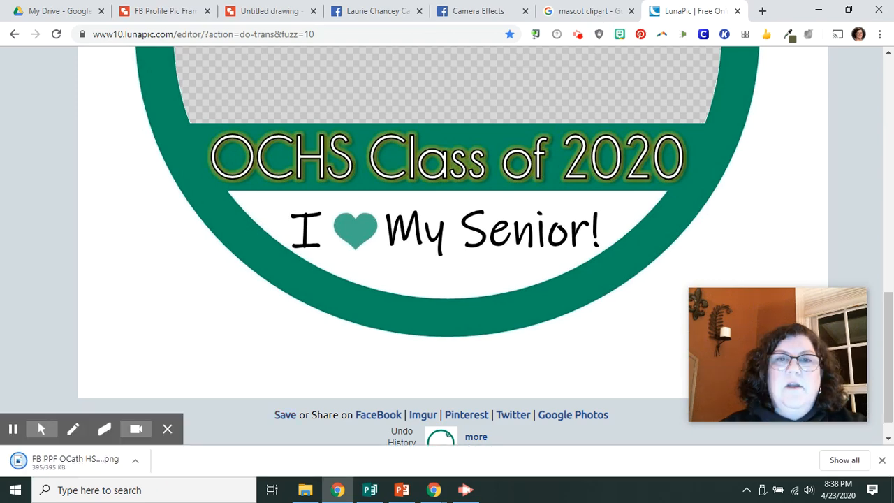
Step: Switch to Facebook's Camera Effects page, open Frame Studio and upload FB PPF OCath HS Trans as the art for a profile picture frame
left_click(470, 17)
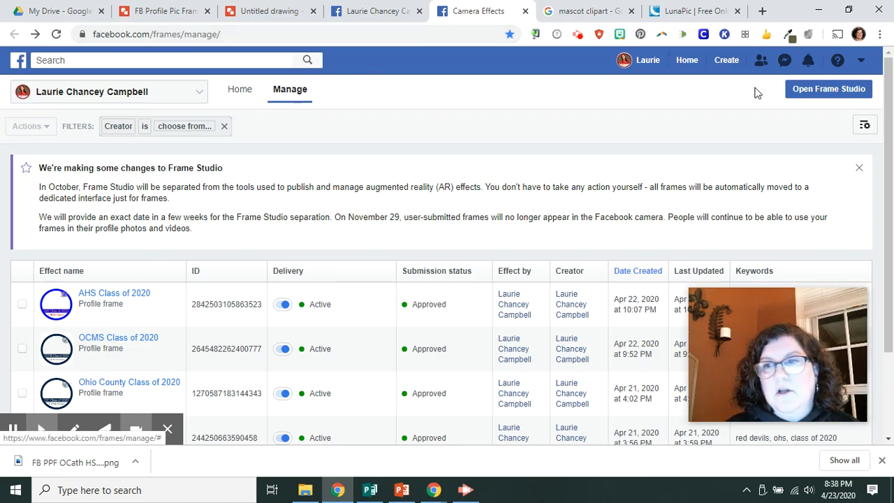
left_click(792, 95)
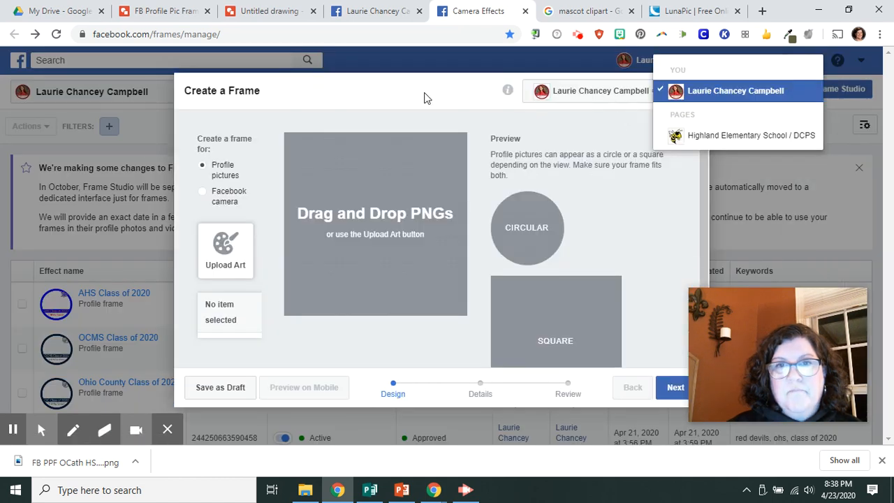
left_click(226, 261)
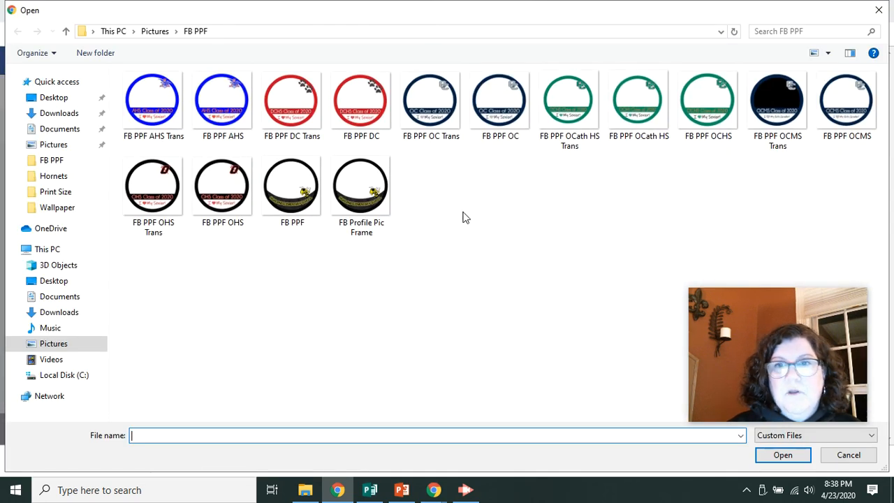
left_click(565, 100)
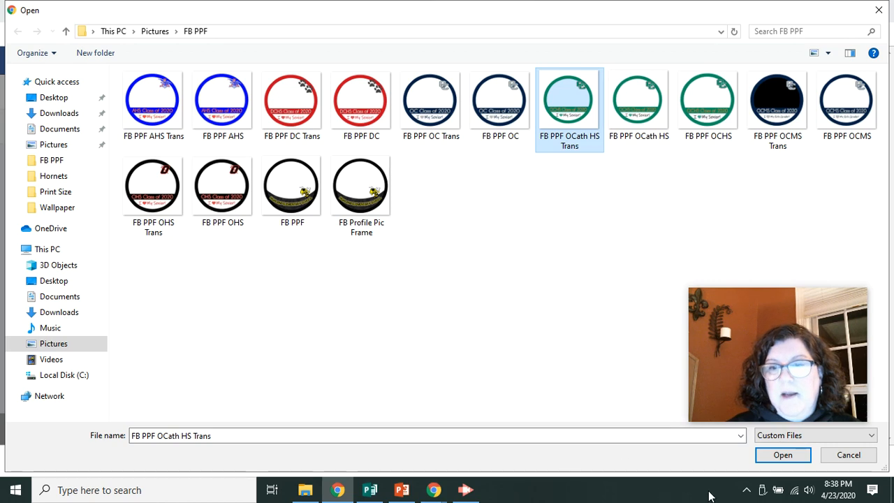
left_click(774, 455)
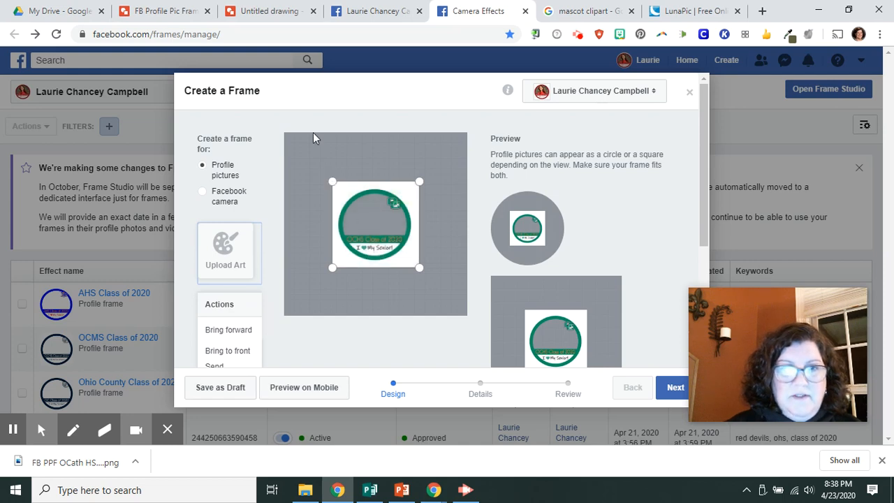
Step: Enlarge the uploaded frame art from its corners so that it fills the whole design canvas
left_click_drag(313, 132, 290, 127)
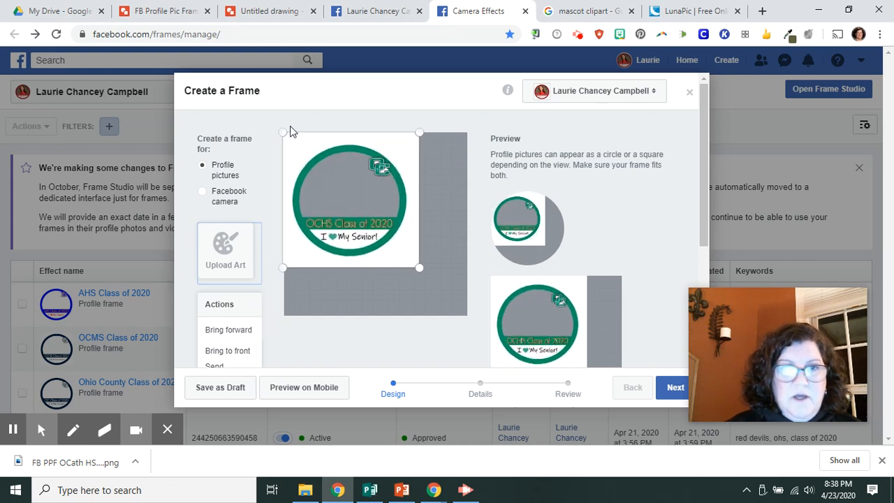
left_click_drag(419, 268, 459, 316)
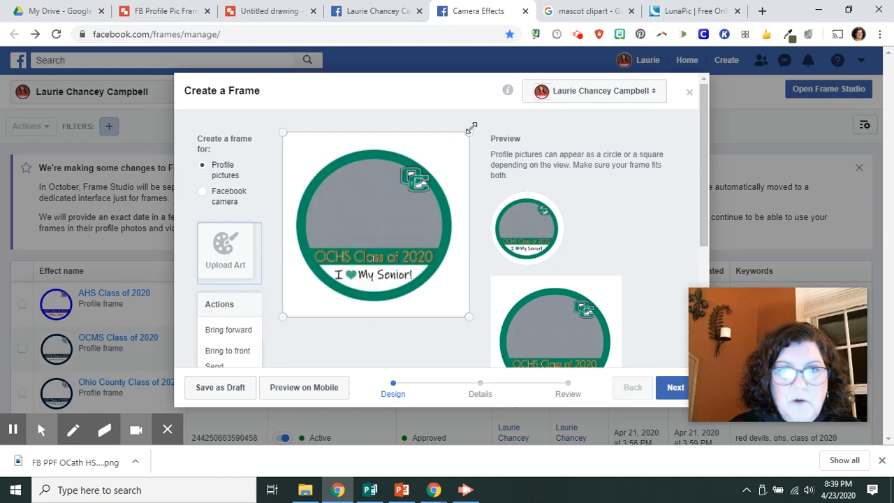
left_click_drag(471, 128, 472, 125)
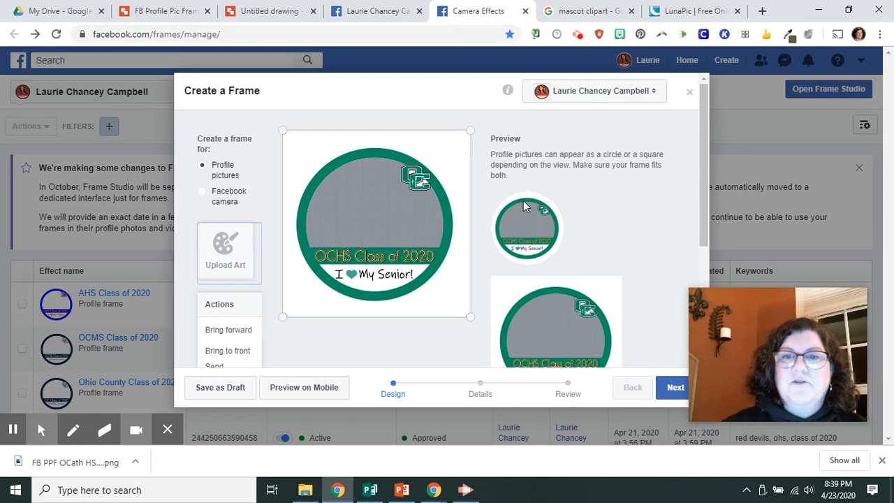
Step: Slightly enlarge and reposition the frame art so that it covers the design canvas, and continue to the frame details
mouse_move(523, 200)
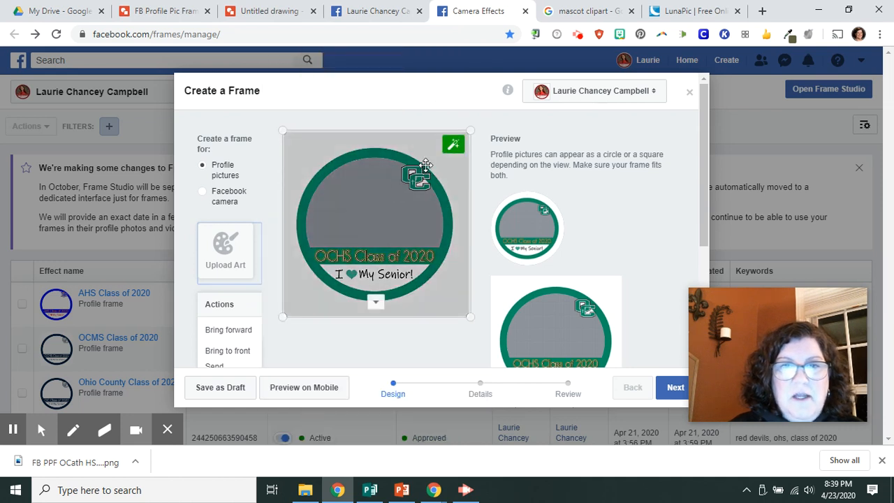
left_click_drag(470, 131, 471, 128)
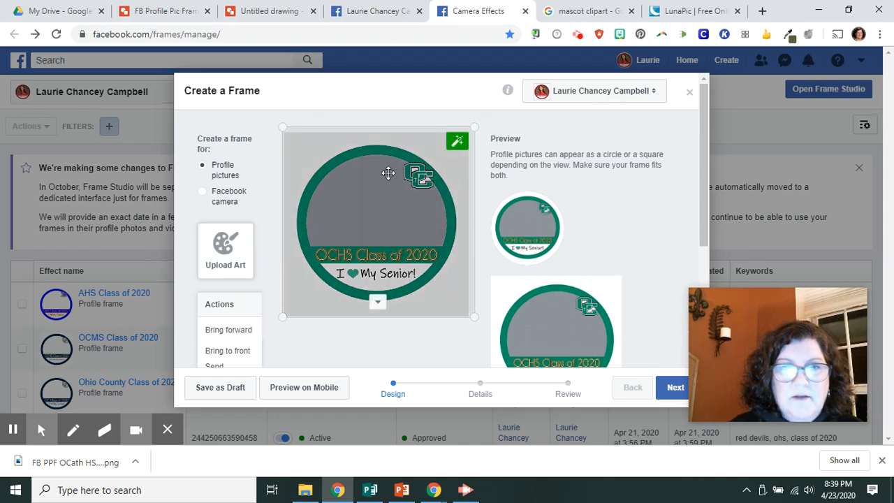
left_click_drag(389, 174, 388, 173)
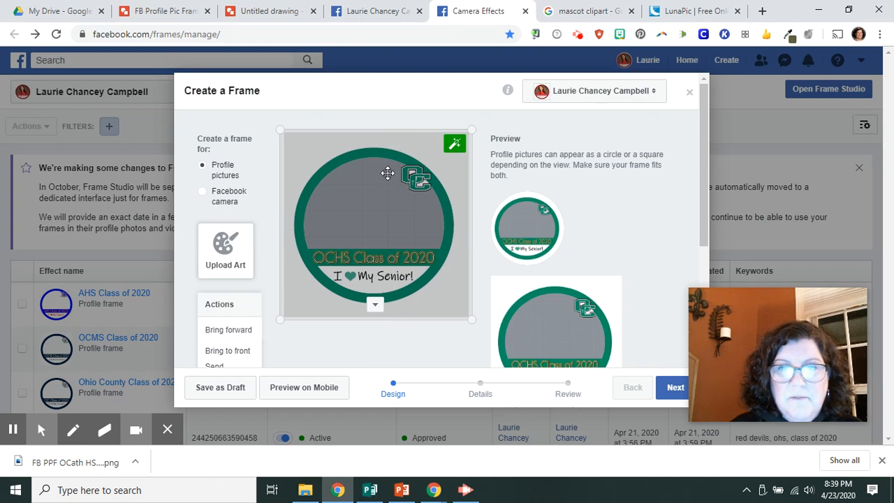
mouse_move(524, 226)
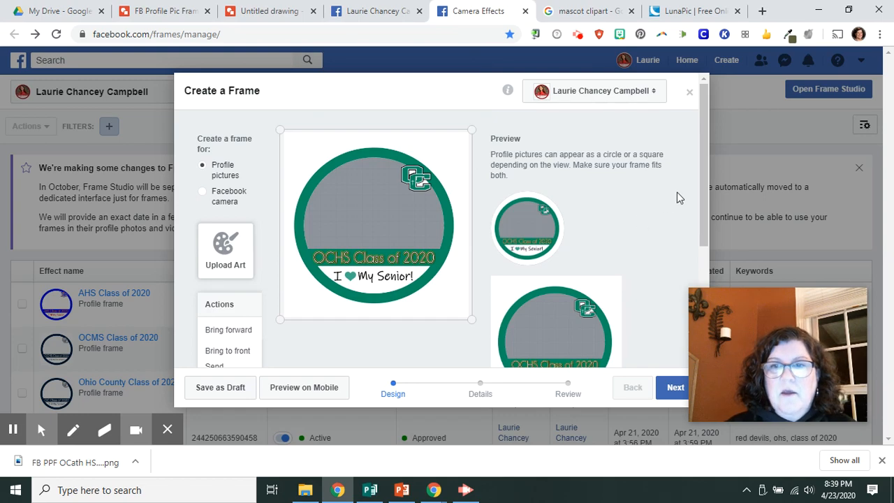
left_click_drag(706, 180, 704, 236)
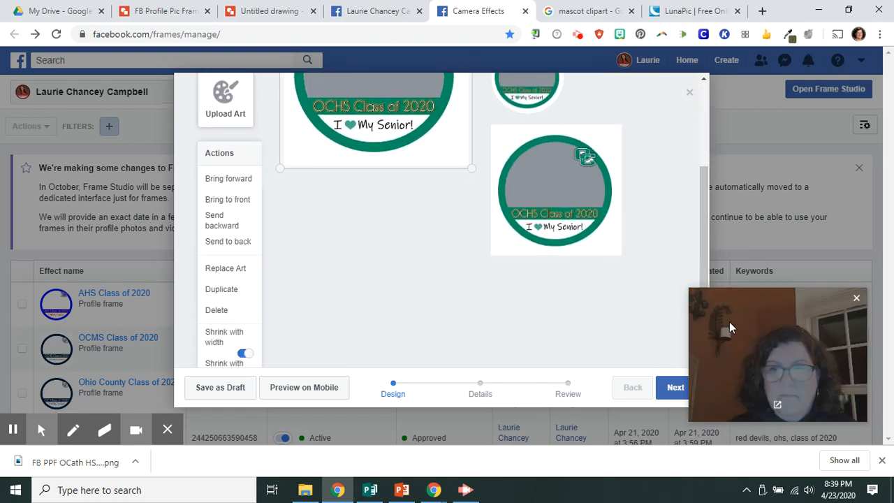
left_click_drag(730, 317, 738, 253)
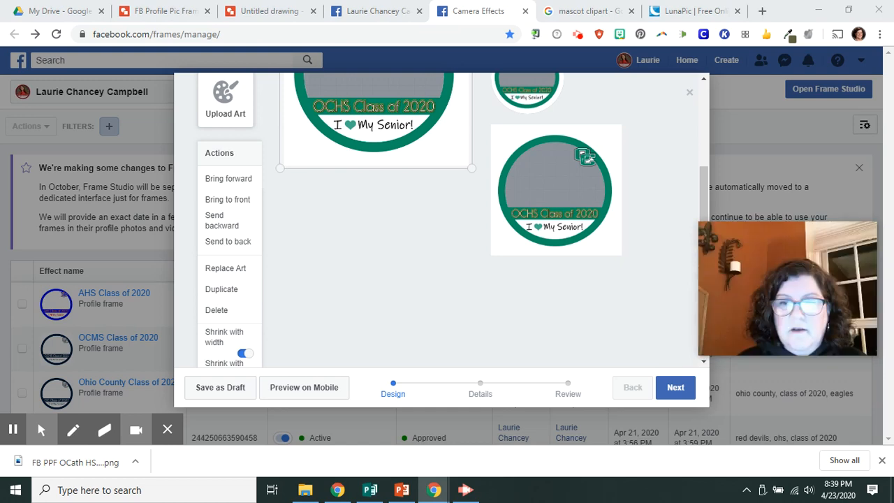
left_click(674, 387)
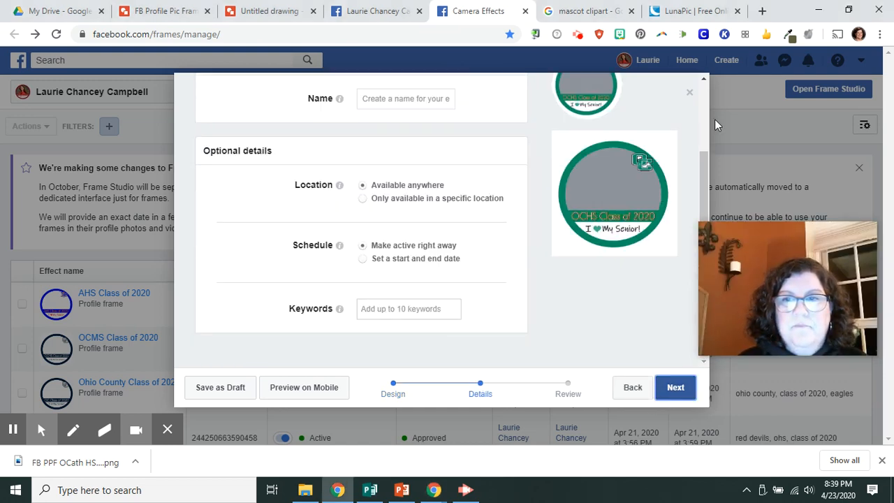
Step: Name the frame OCHS Class of 2020
left_click_drag(704, 167, 701, 94)
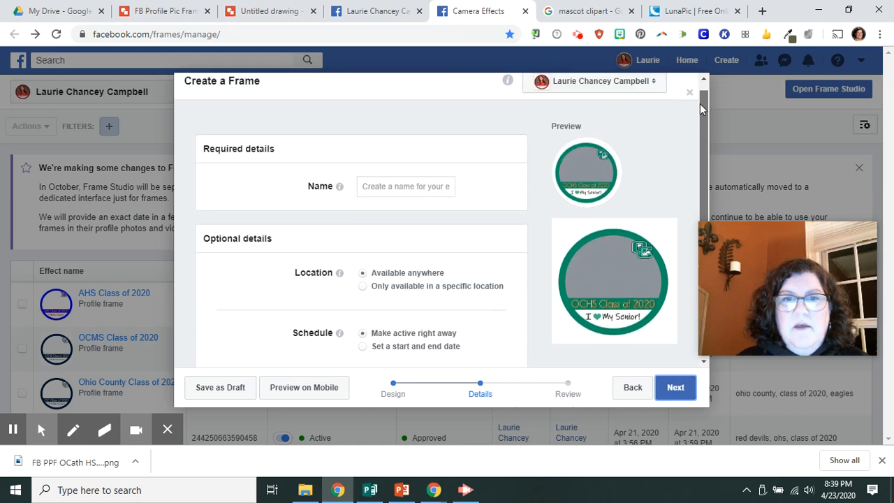
left_click(389, 186)
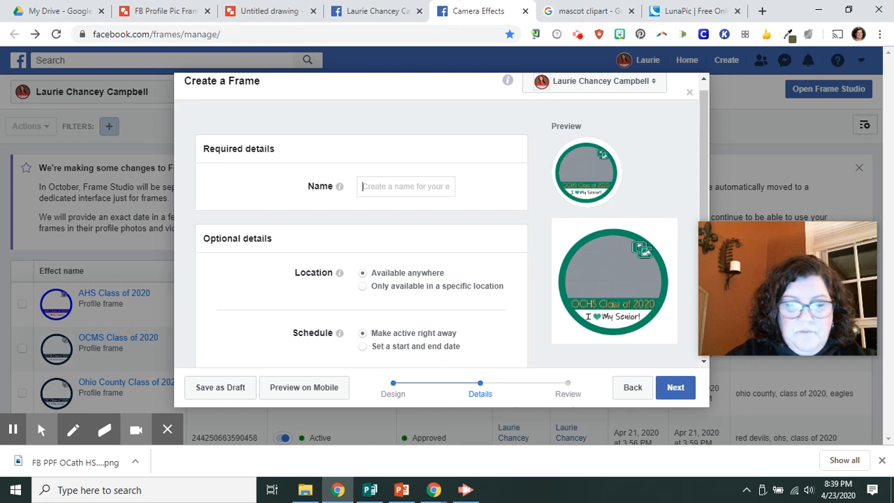
type("OC")
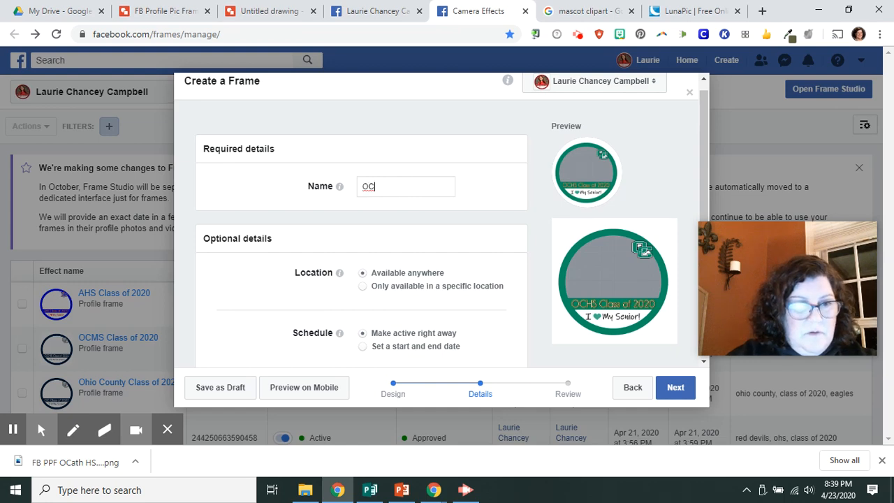
type("HS C")
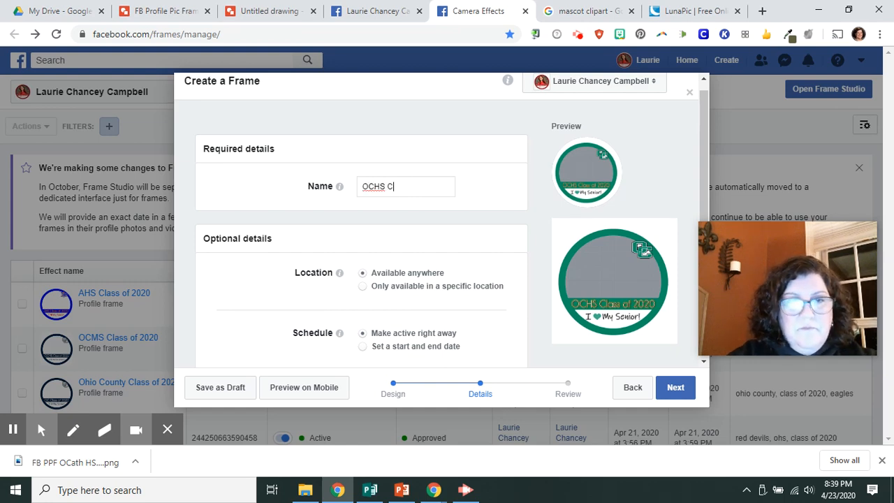
type("lass of 2020")
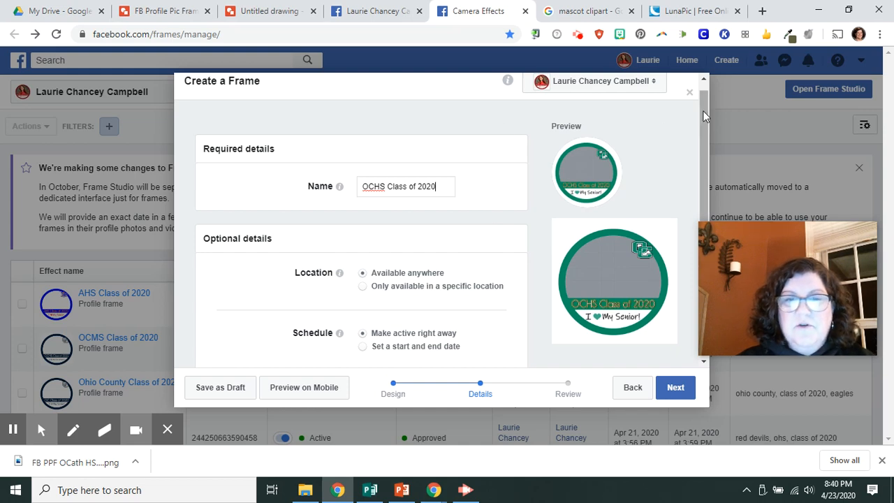
Step: Try to add OCHS Class of 2020 as a keyword for the frame
left_click_drag(703, 123, 704, 156)
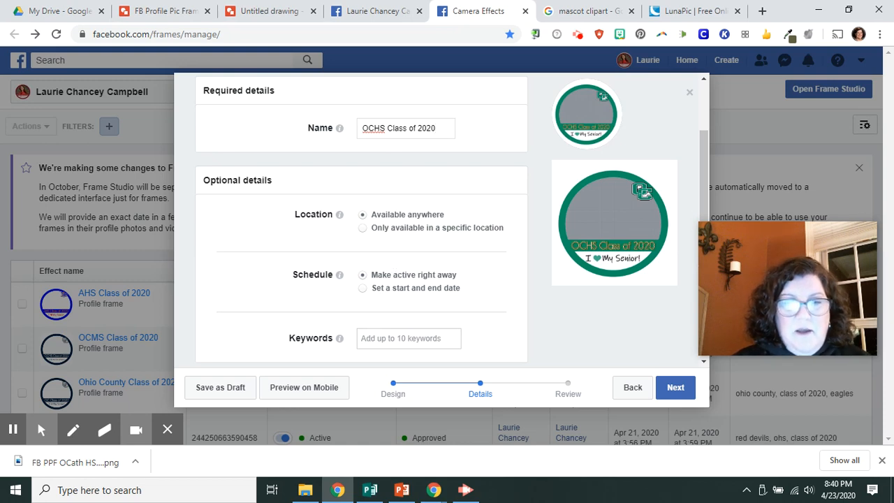
left_click(384, 332)
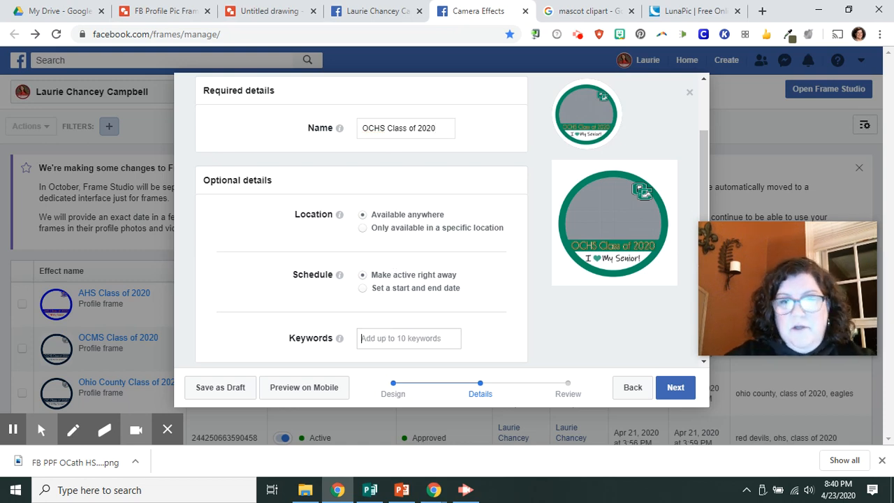
type("OCHS ")
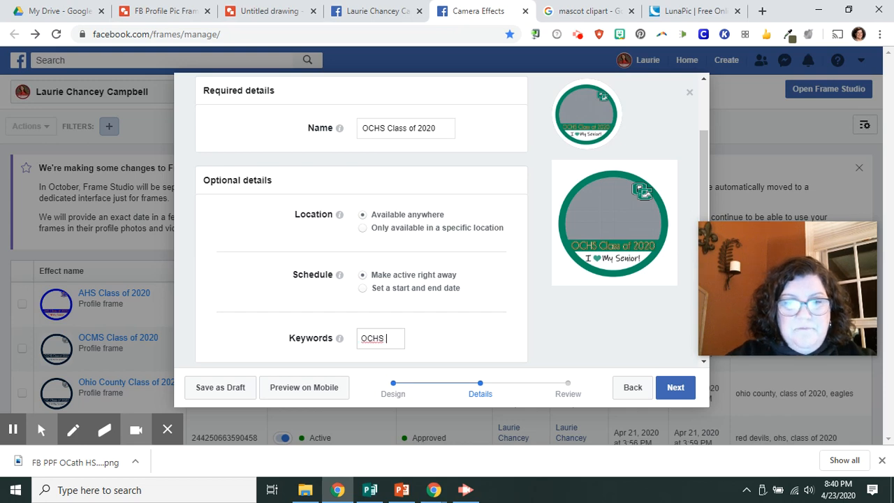
type("Class of ")
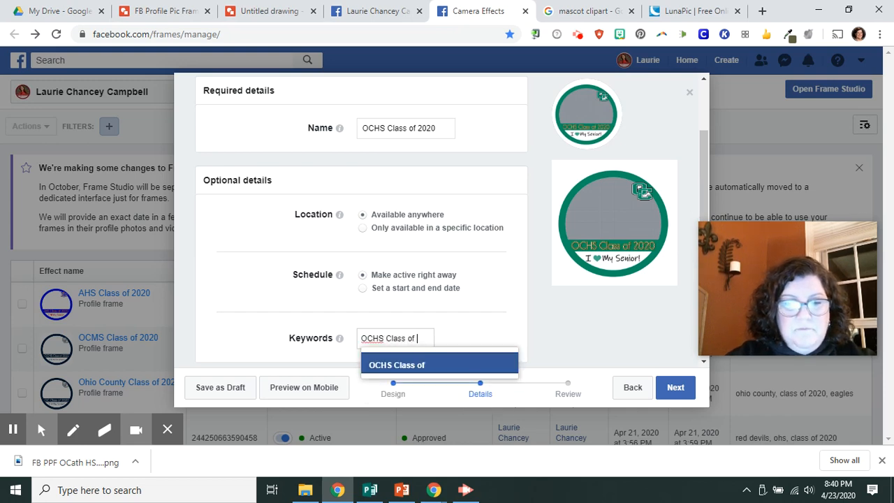
type("2020")
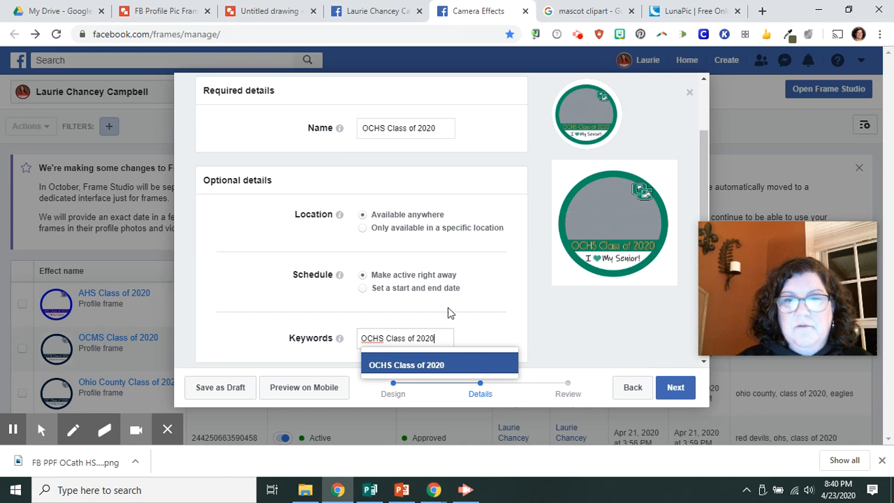
left_click(514, 361)
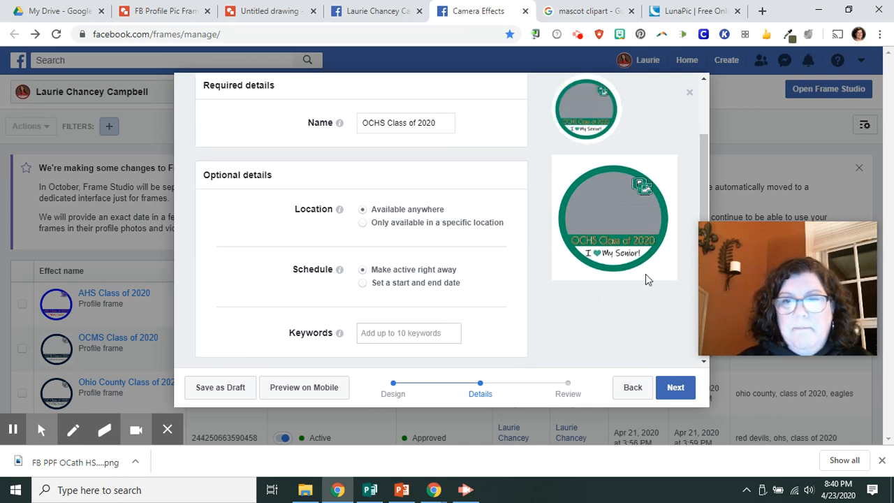
Step: Continue to the review stage and publish the frame, confirming the submission and closing the final notice
left_click_drag(706, 175, 706, 193)
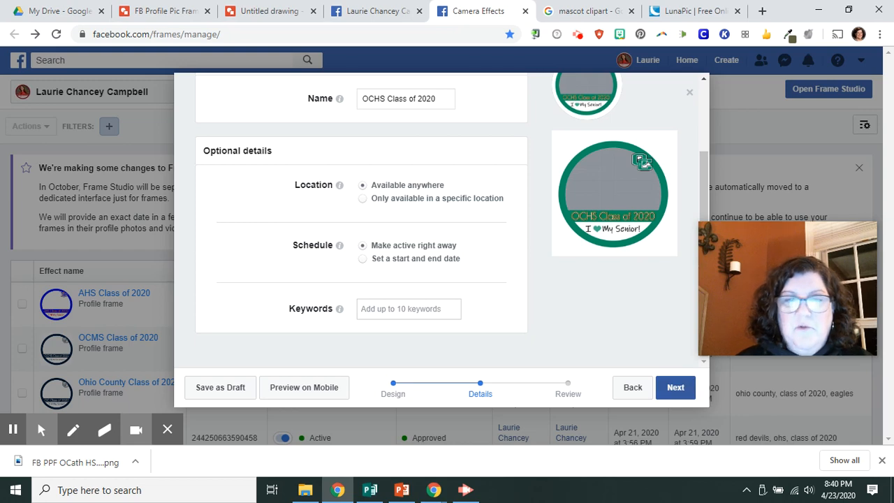
left_click(677, 388)
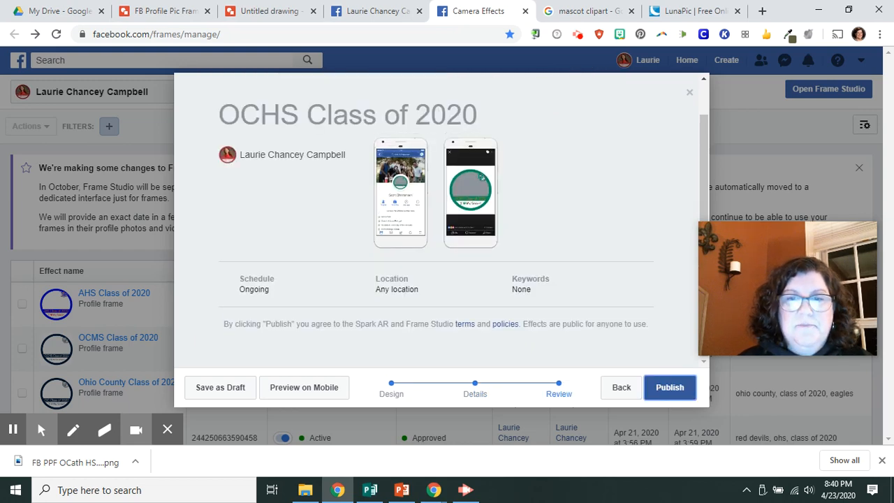
left_click(660, 390)
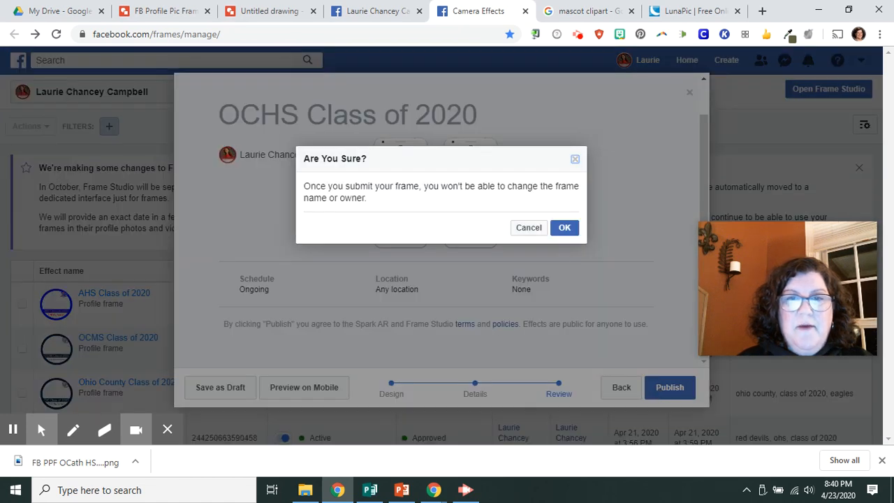
left_click(566, 228)
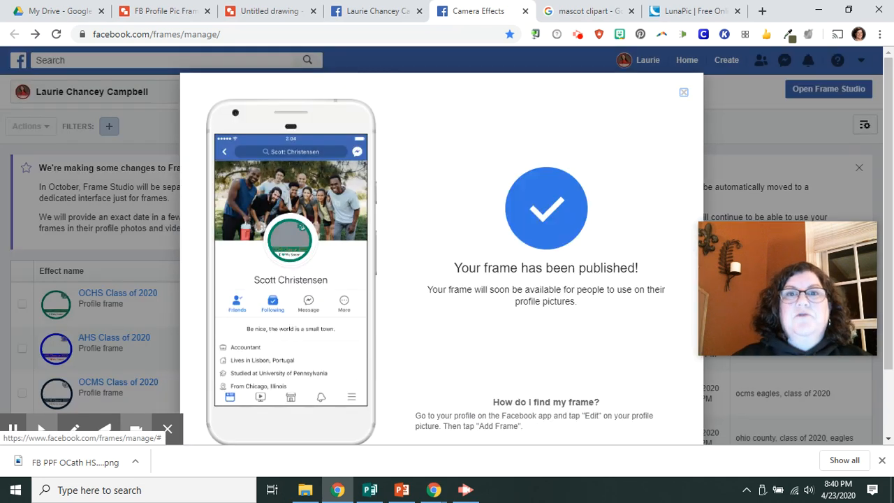
left_click(683, 94)
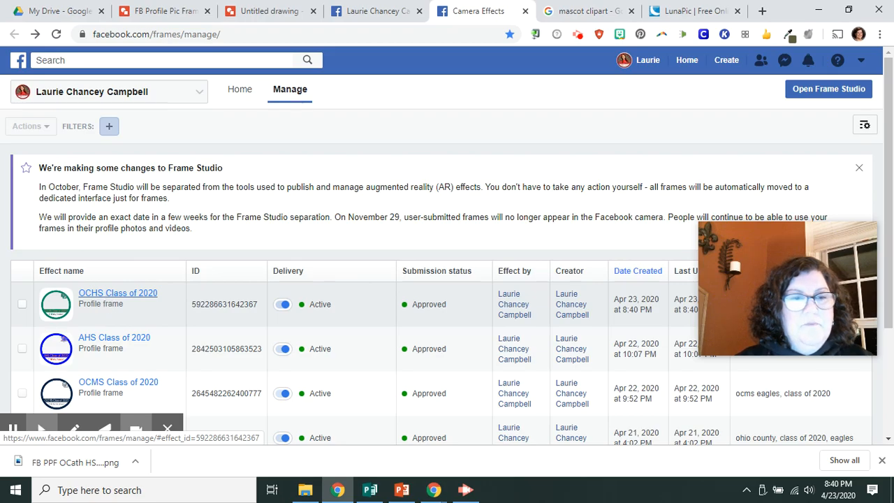
Step: Open the details of the published OCHS Class of 2020 frame, copy its sharing URL and close the details
left_click(117, 293)
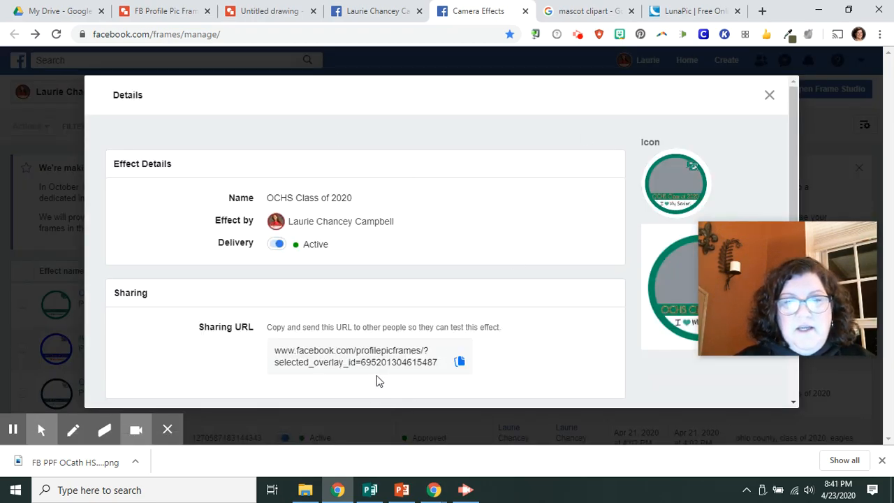
left_click(460, 361)
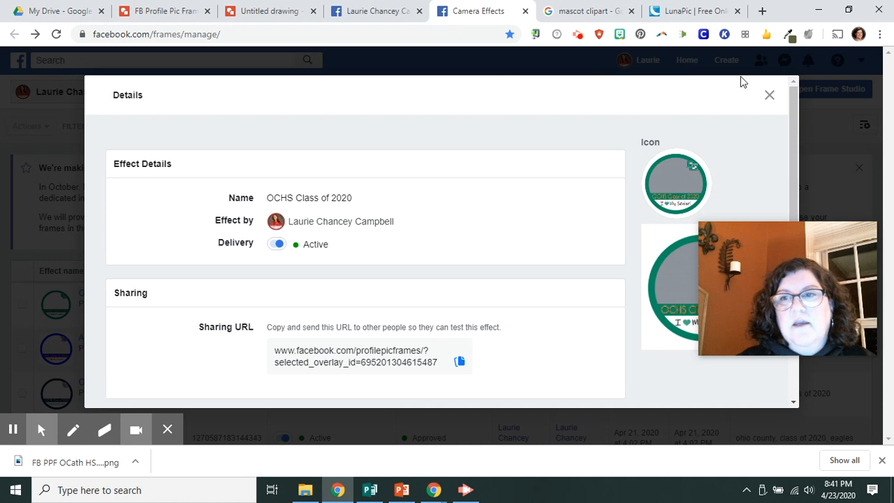
left_click(769, 95)
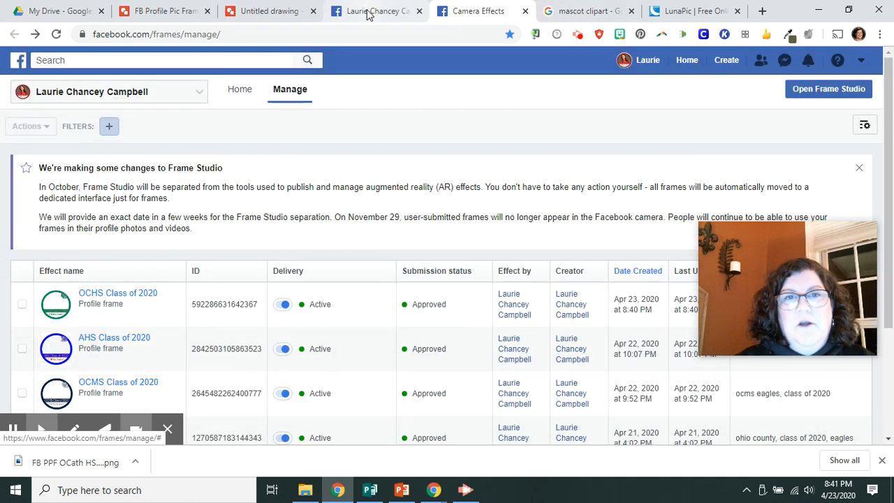
Step: Switch to the Facebook profile page and view the frames offered for the profile picture, leaving the frame chooser without applying one
left_click(370, 14)
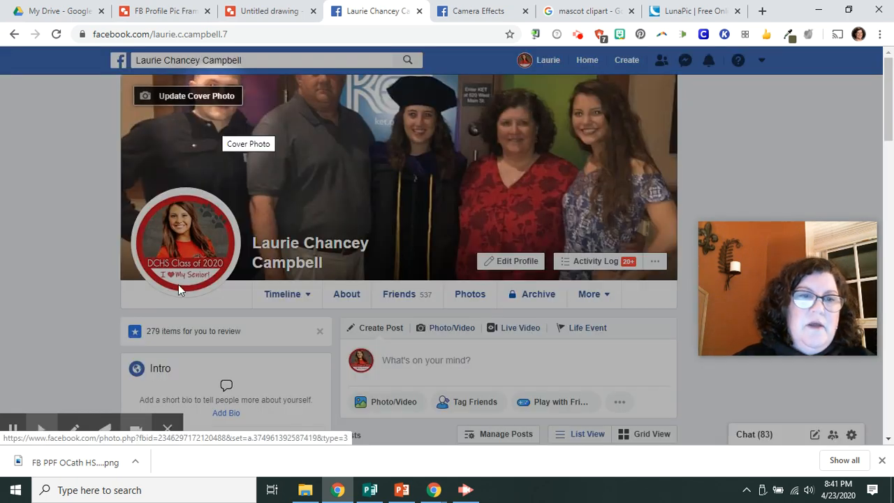
mouse_move(185, 269)
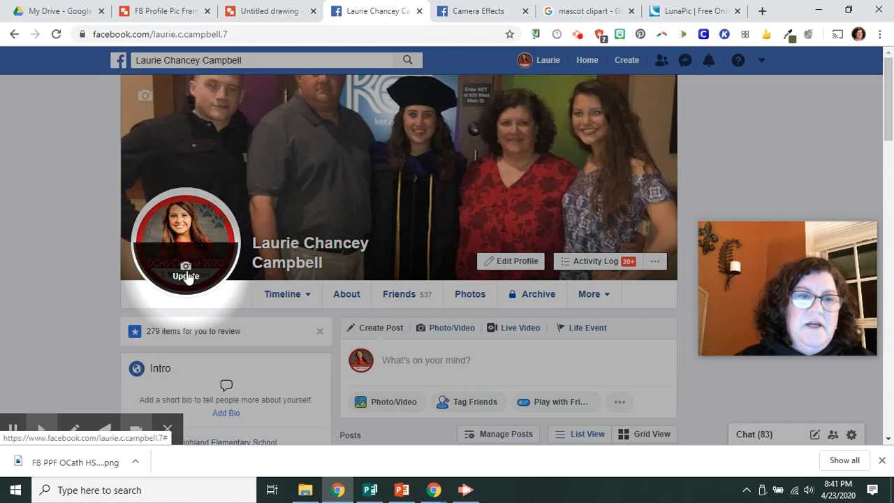
left_click(186, 275)
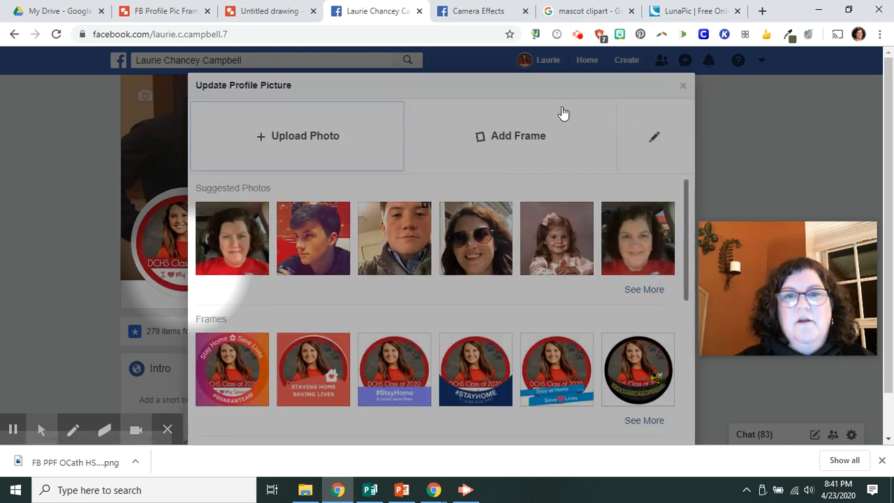
left_click(481, 148)
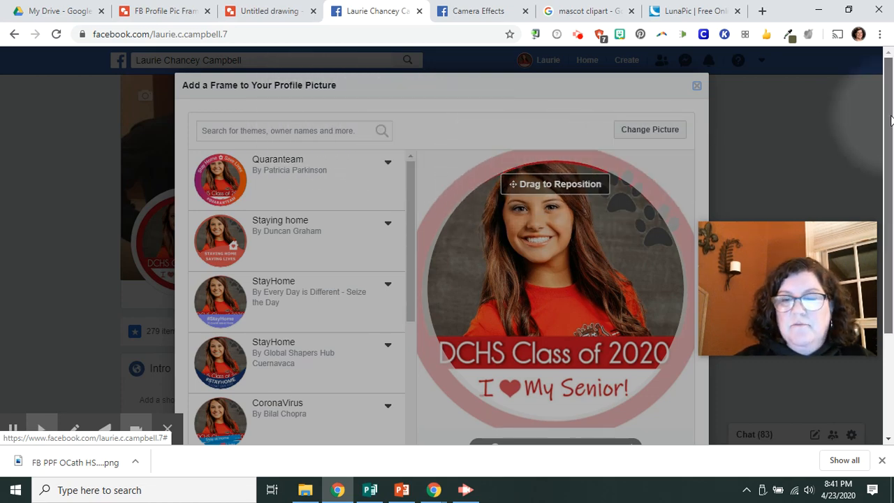
scroll(873, 132, "down", 1)
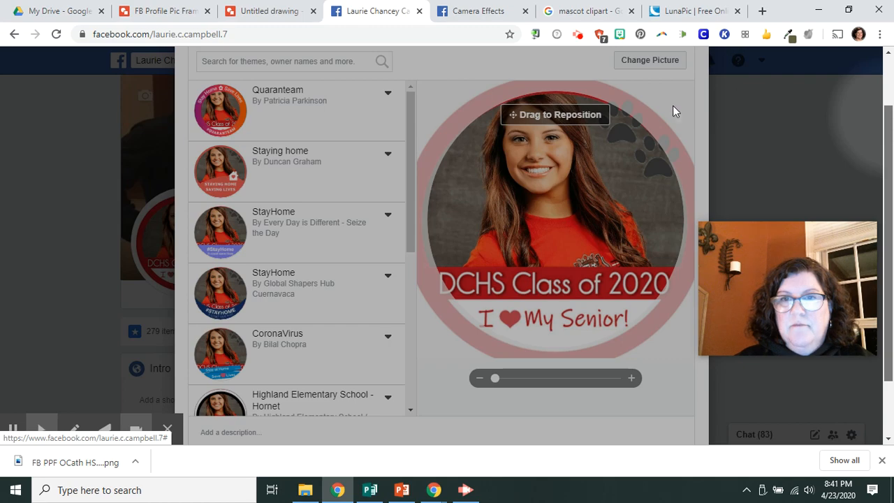
left_click(747, 116)
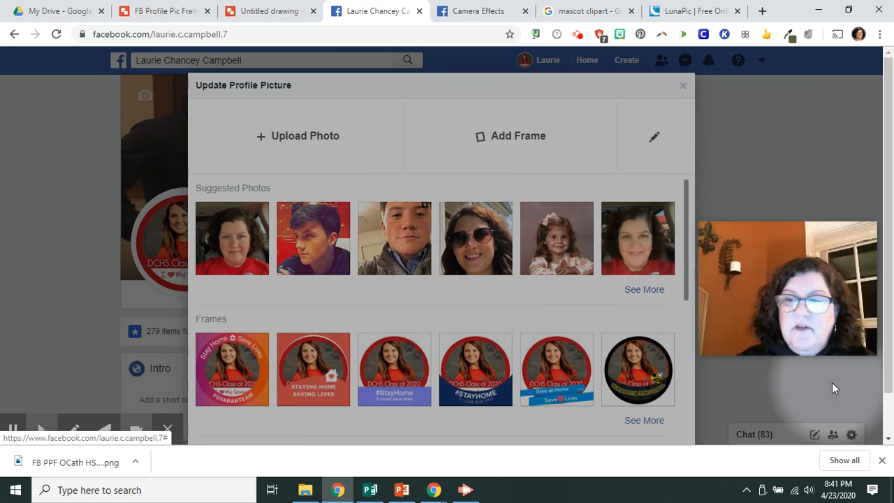
left_click(881, 460)
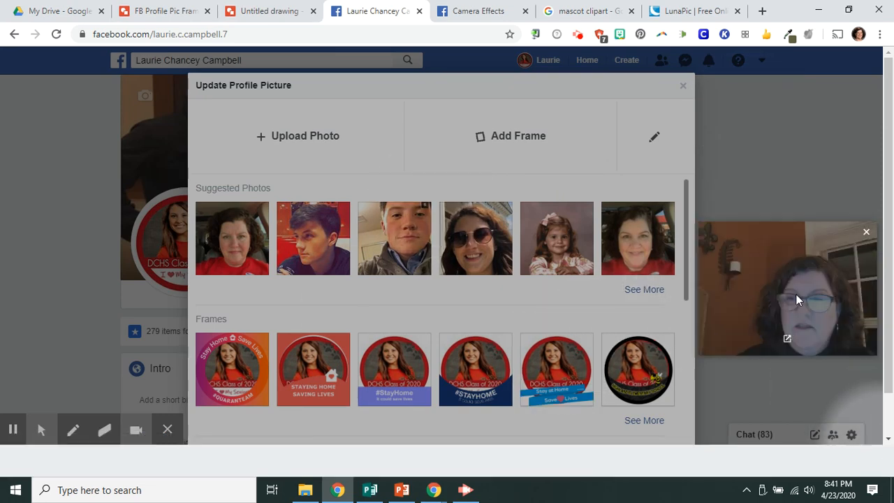